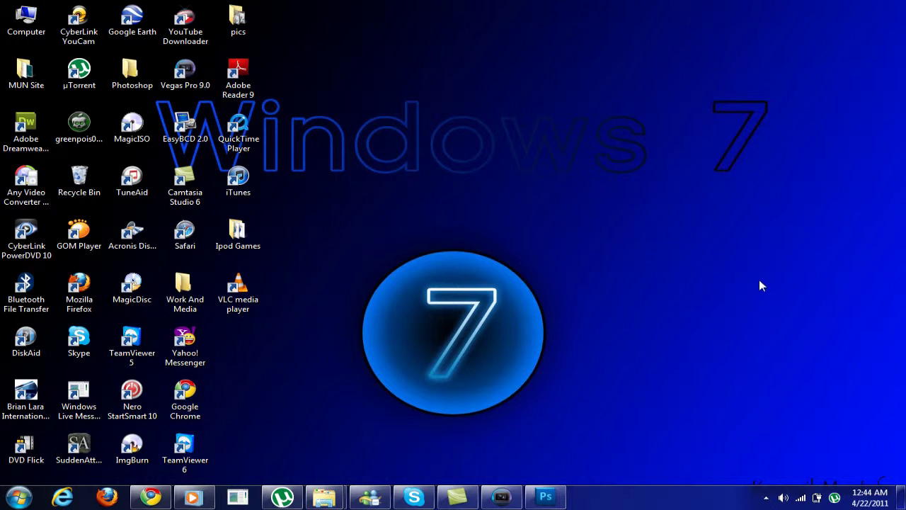
Switch to Photoshop and create a new 1280 by 800 pixel RGB document at 300 pixels/inch with a white background
drag(869, 29, 277, 449)
click(545, 498)
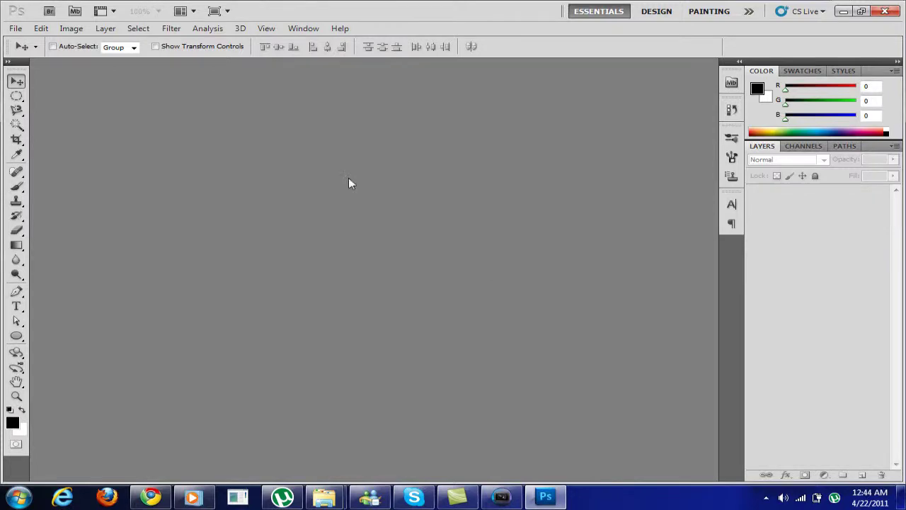
click(15, 28)
click(29, 42)
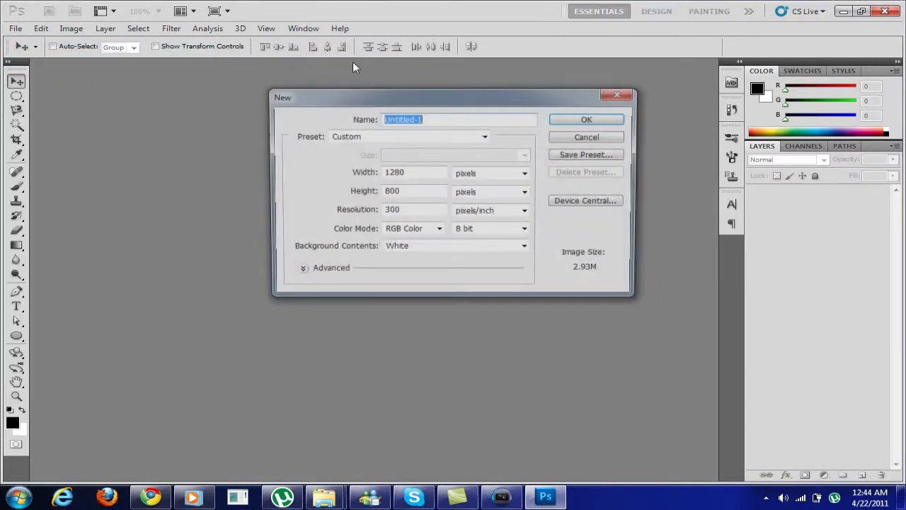
click(423, 172)
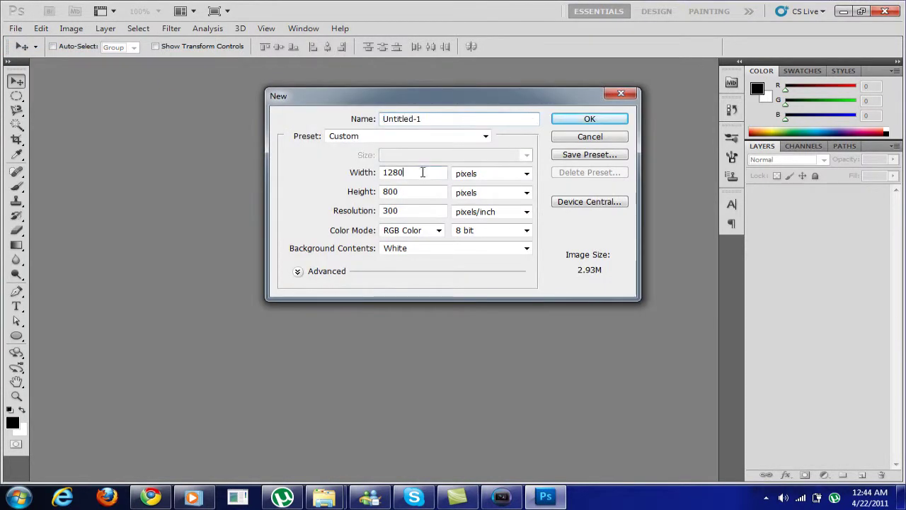
double_click(423, 172)
click(424, 193)
double_click(413, 172)
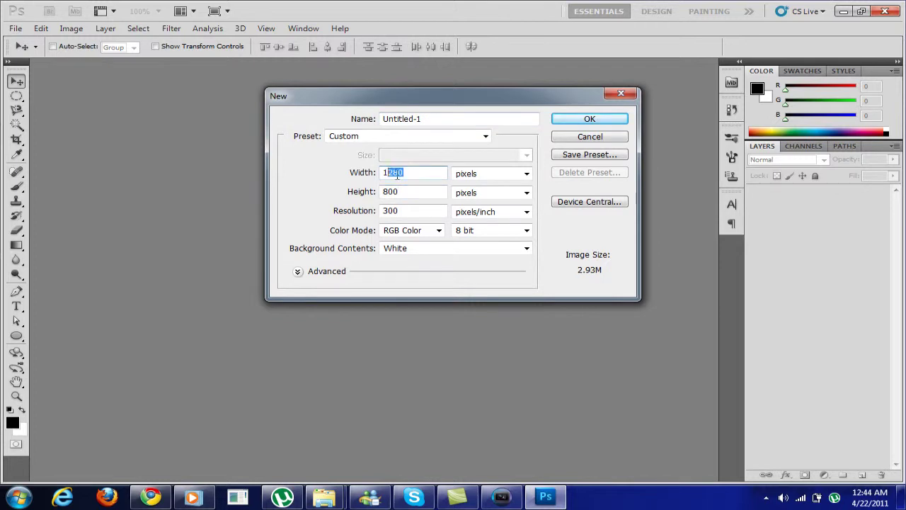
click(430, 196)
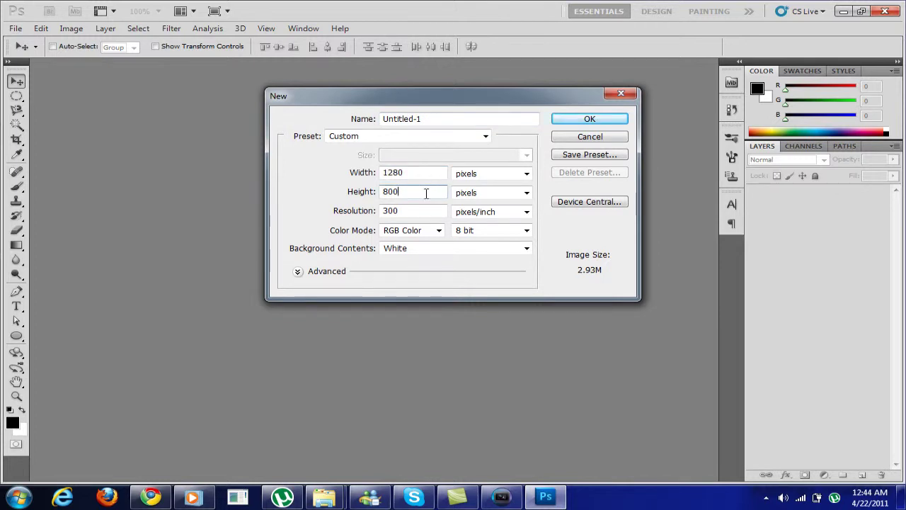
drag(413, 194, 368, 197)
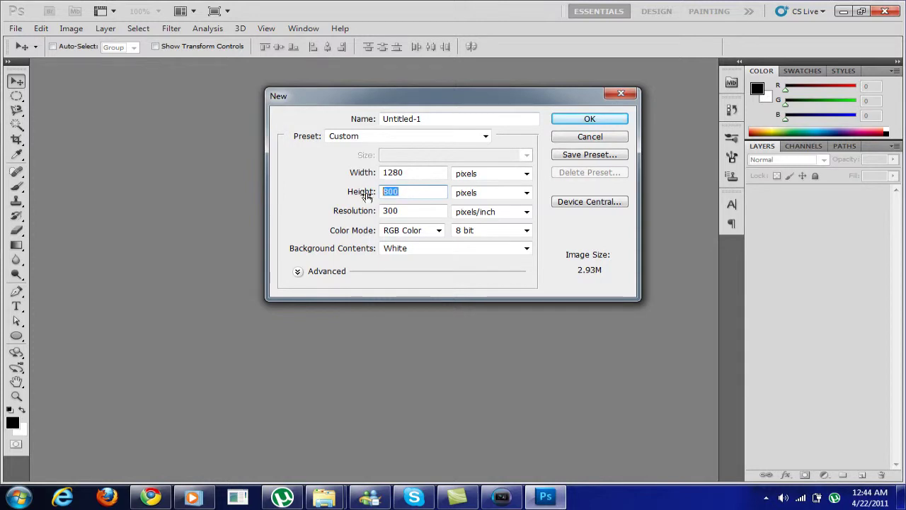
click(588, 122)
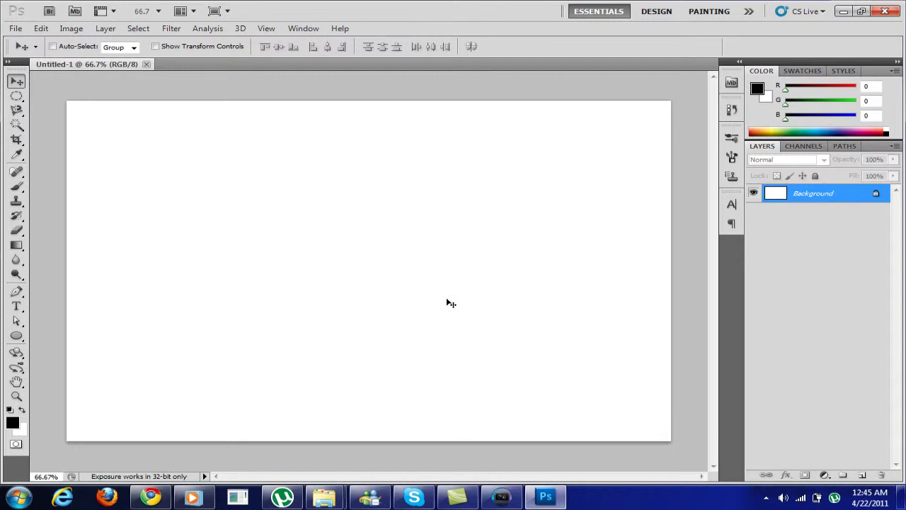
Fill the background with a red-to-black radial gradient running from the canvas's lower-right corner to its upper-left corner
click(16, 246)
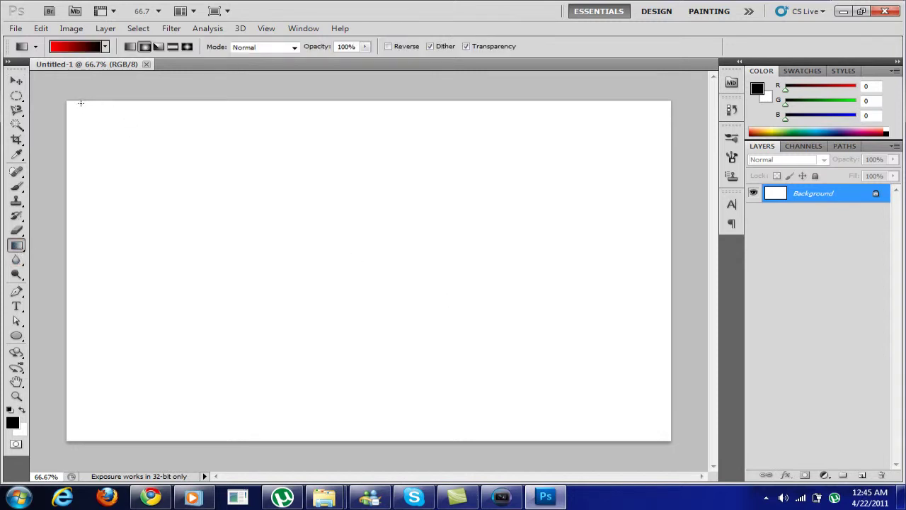
click(79, 48)
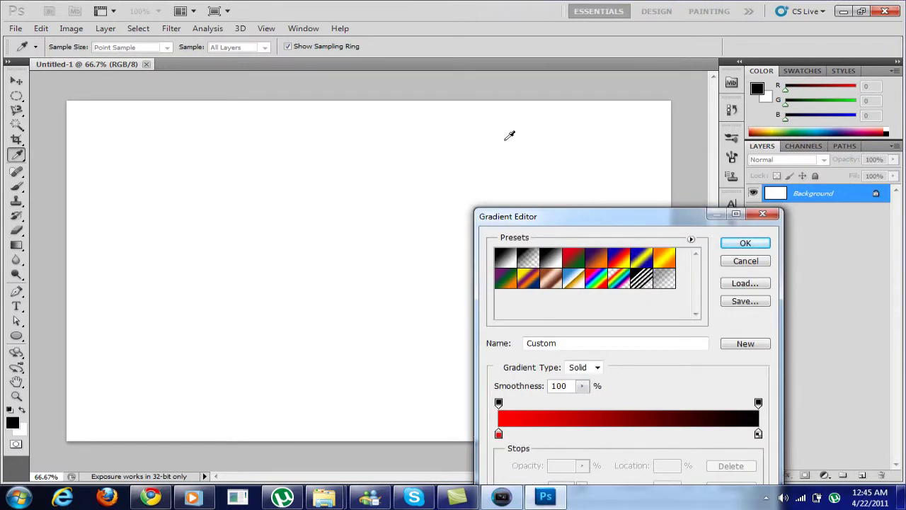
drag(536, 216, 435, 135)
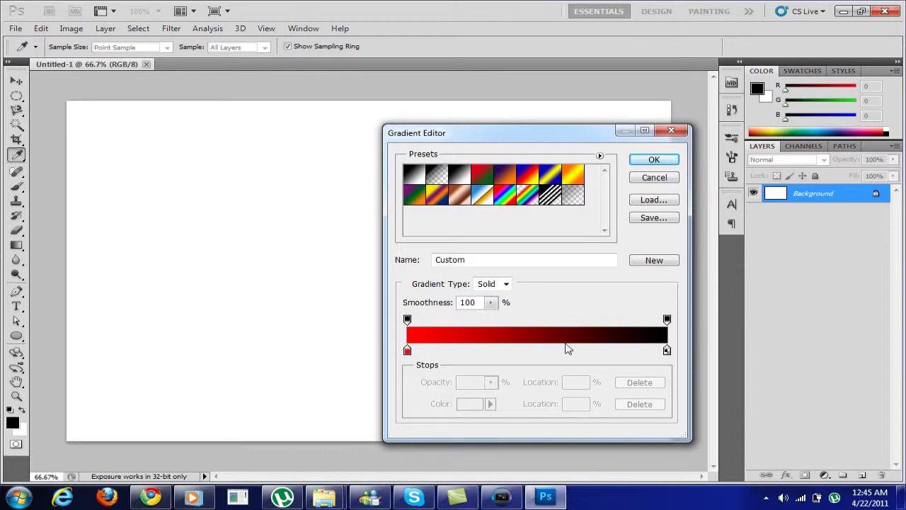
click(665, 162)
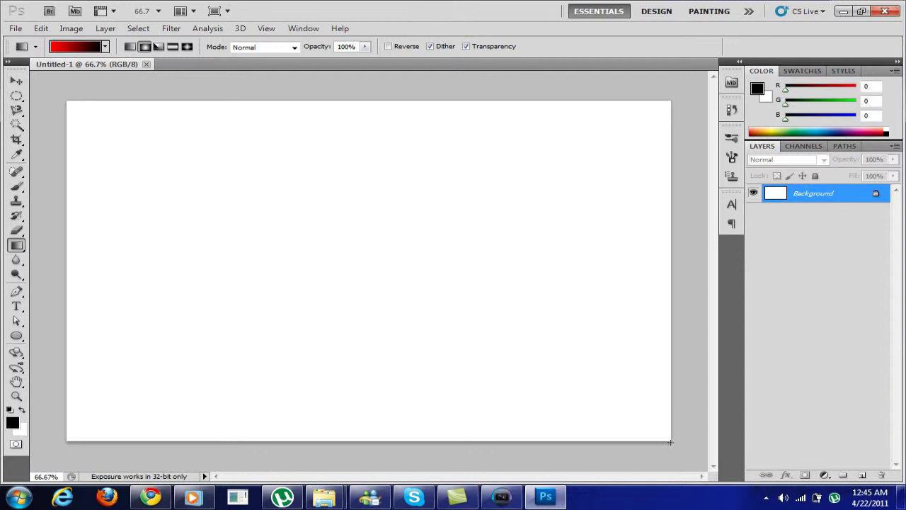
drag(669, 439, 66, 102)
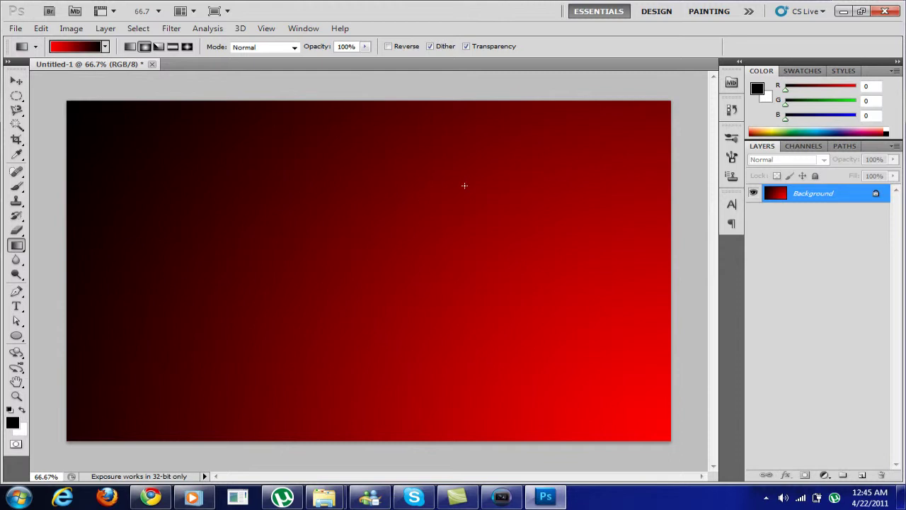
Add a new layer above the gradient background and render the Clouds filter on it
click(862, 476)
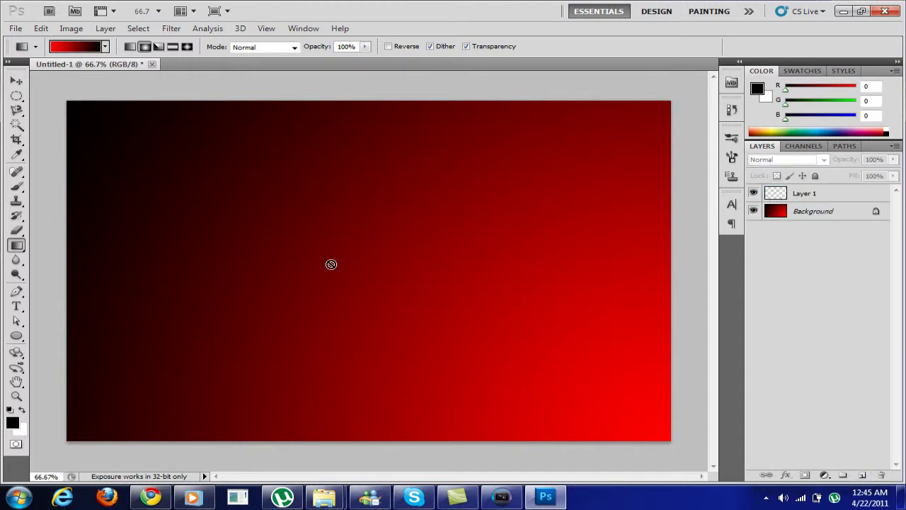
click(172, 29)
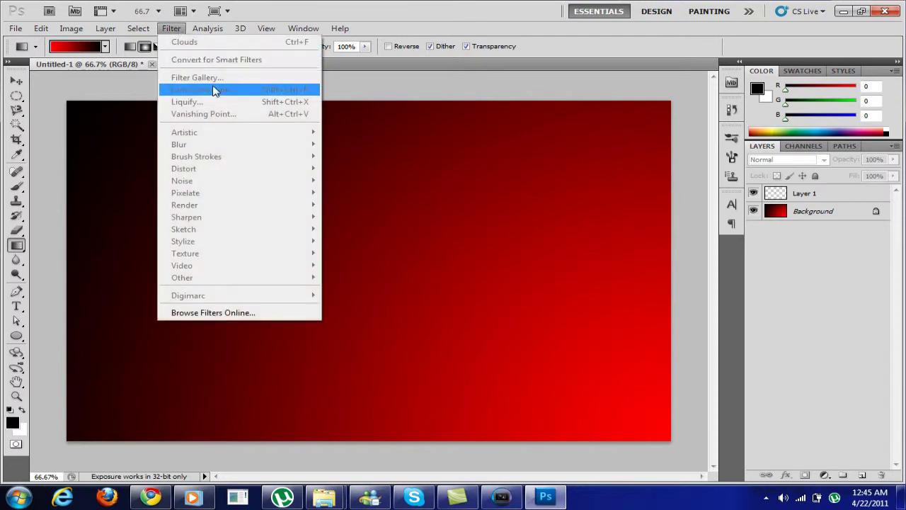
click(300, 8)
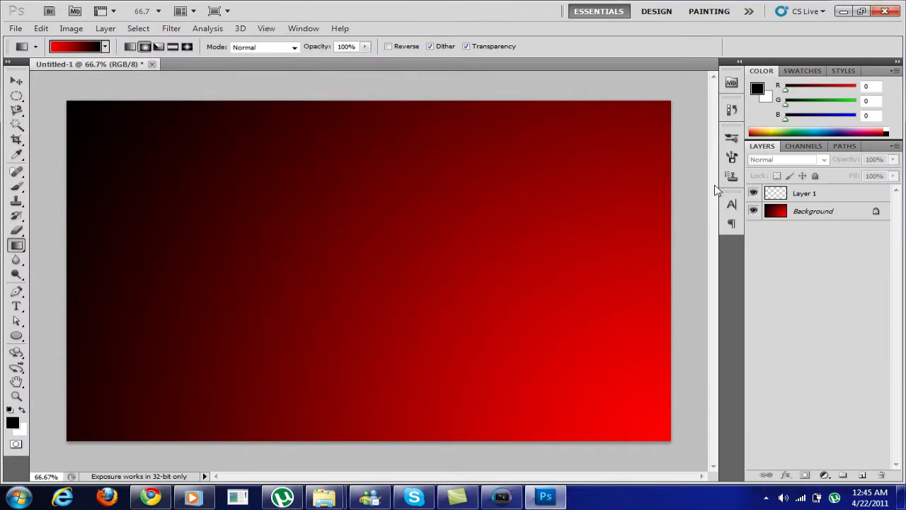
click(826, 198)
click(172, 28)
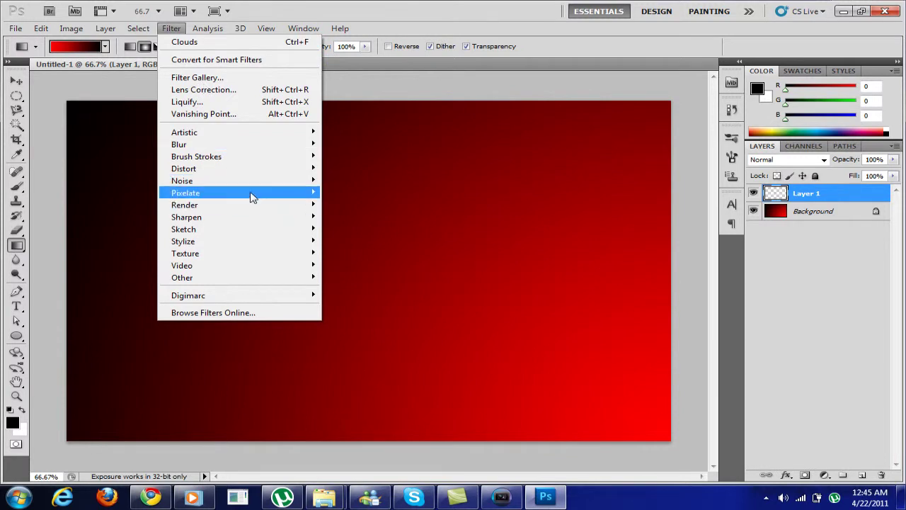
mouse_move(253, 204)
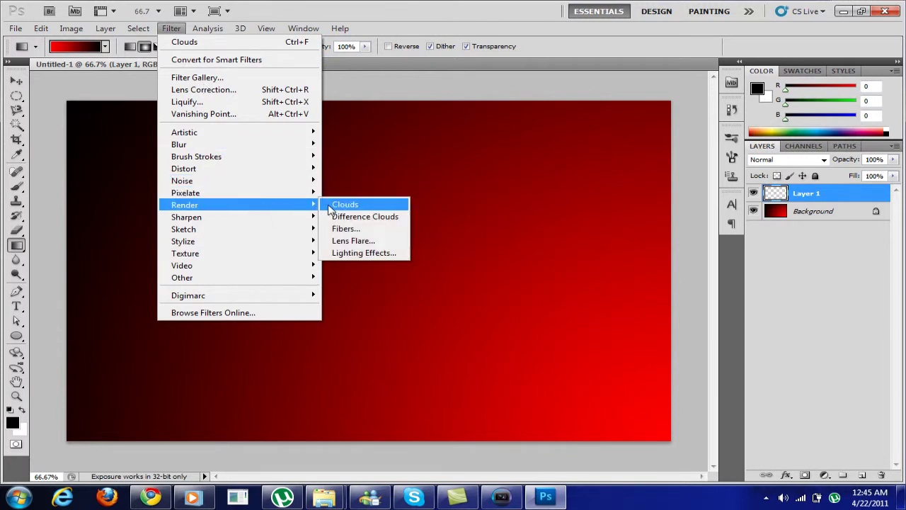
click(345, 205)
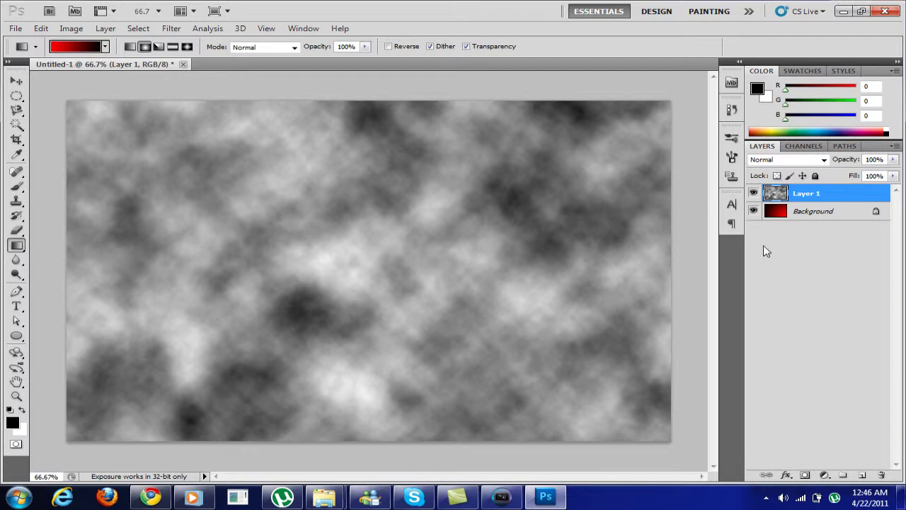
Set the clouds layer's blend mode to Multiply and lower its opacity to about 57%
click(824, 160)
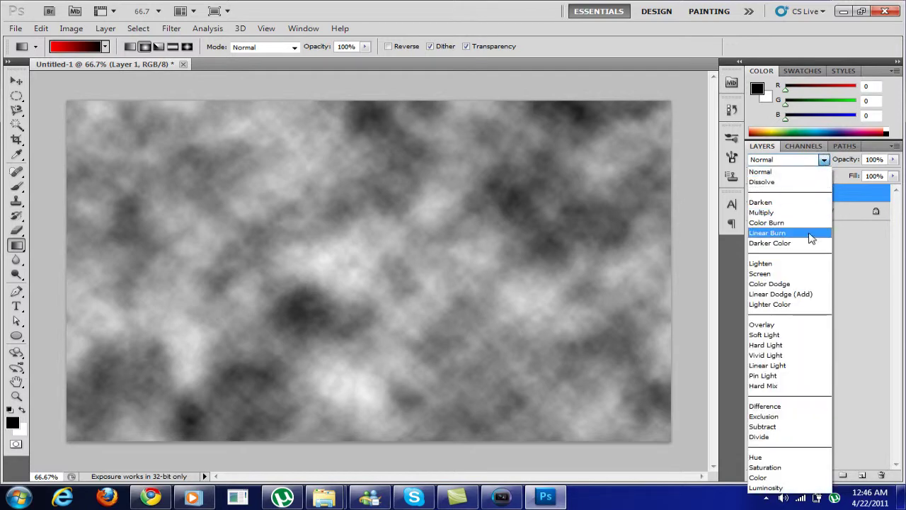
click(801, 213)
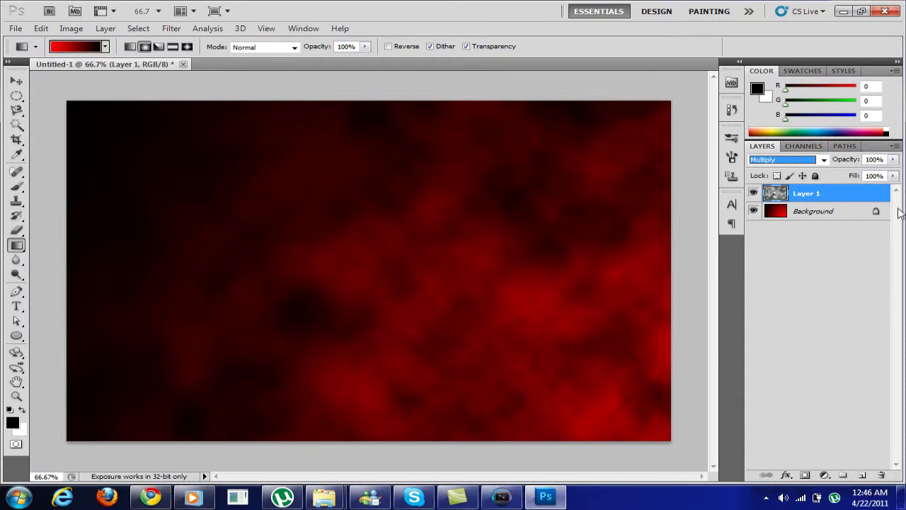
click(894, 159)
drag(894, 174, 864, 175)
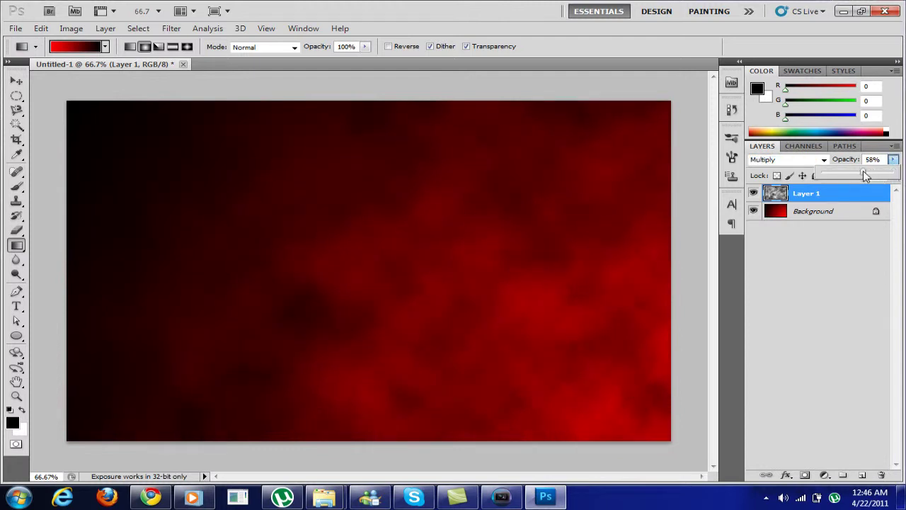
click(877, 249)
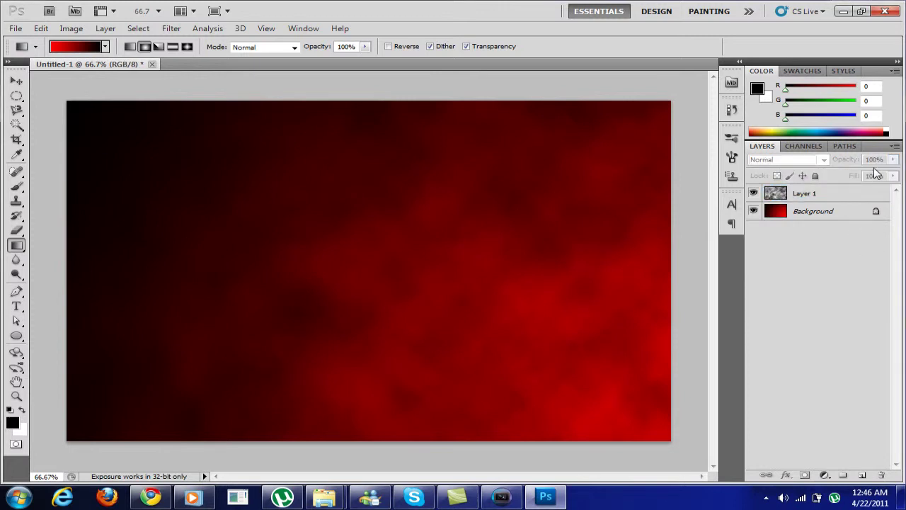
click(842, 194)
click(893, 160)
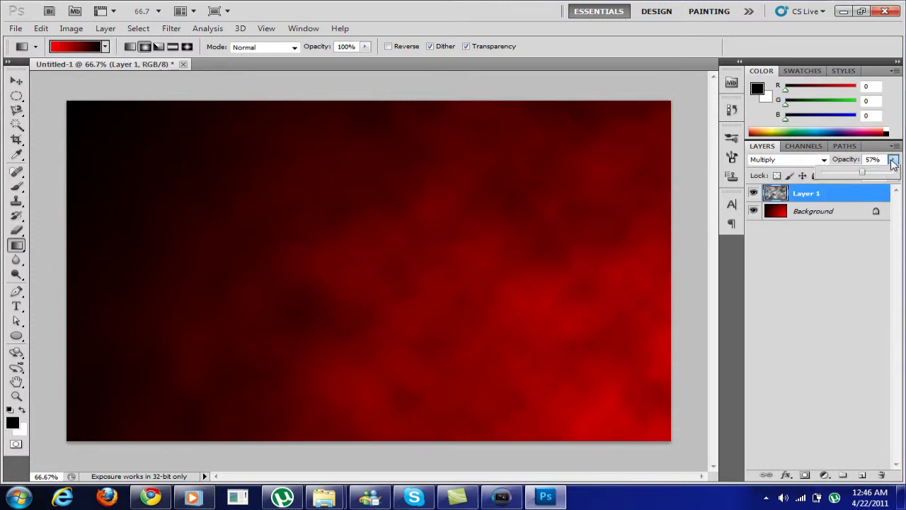
drag(866, 175, 864, 177)
click(871, 249)
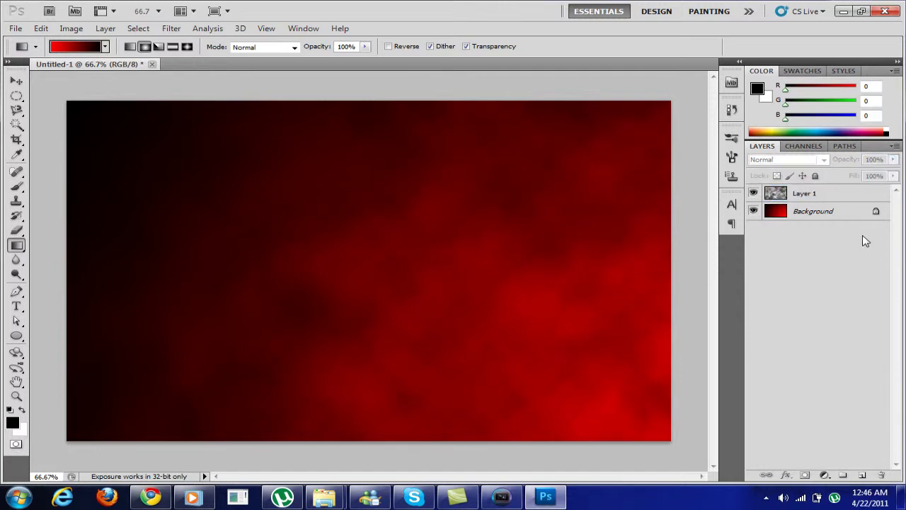
Add a layer above the clouds and write "Windows 7" near the canvas's upper edge in 30 pt SF Florencesans SC Outline
click(835, 197)
click(863, 288)
click(861, 475)
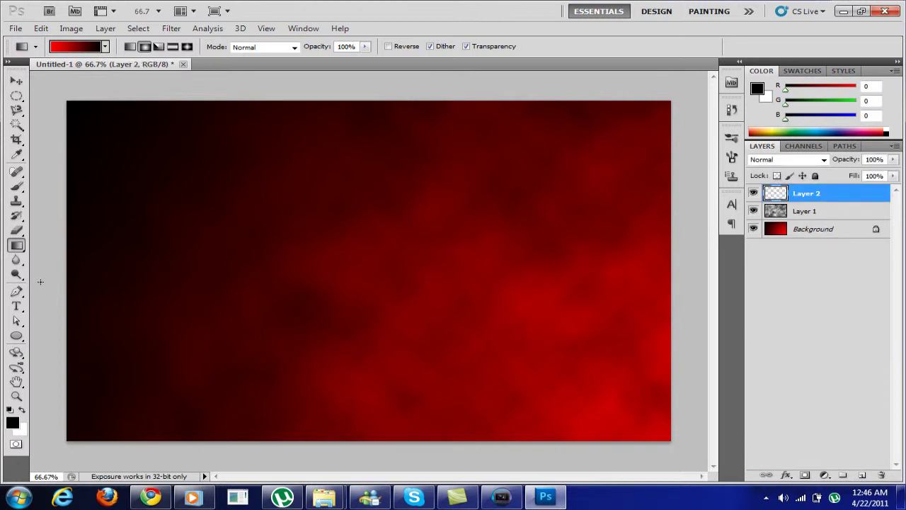
click(16, 306)
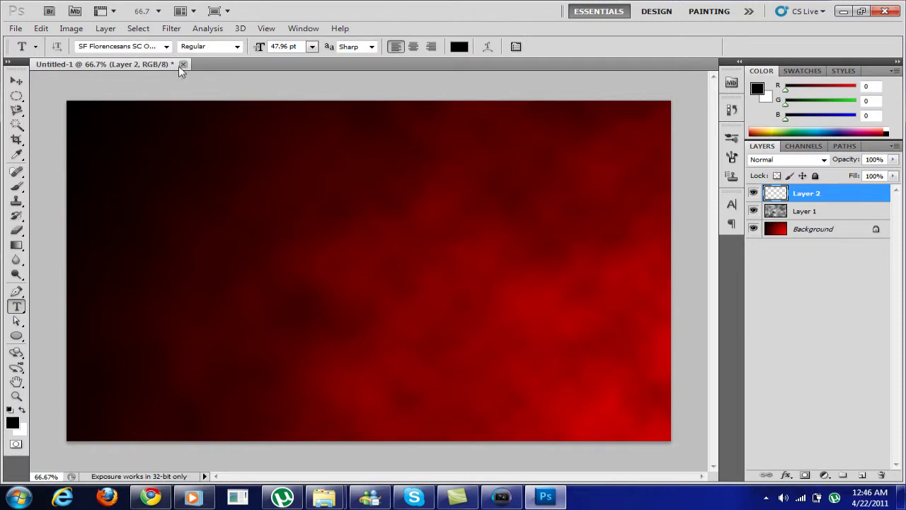
click(166, 47)
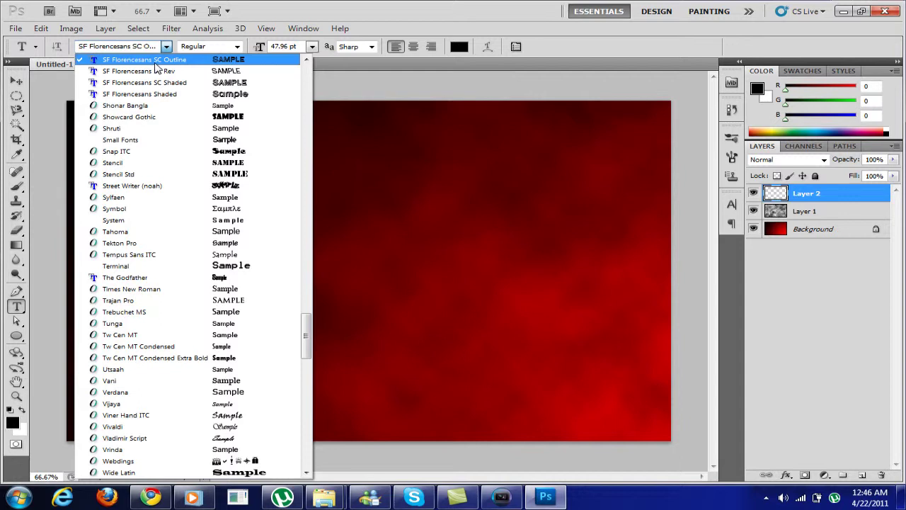
click(302, 17)
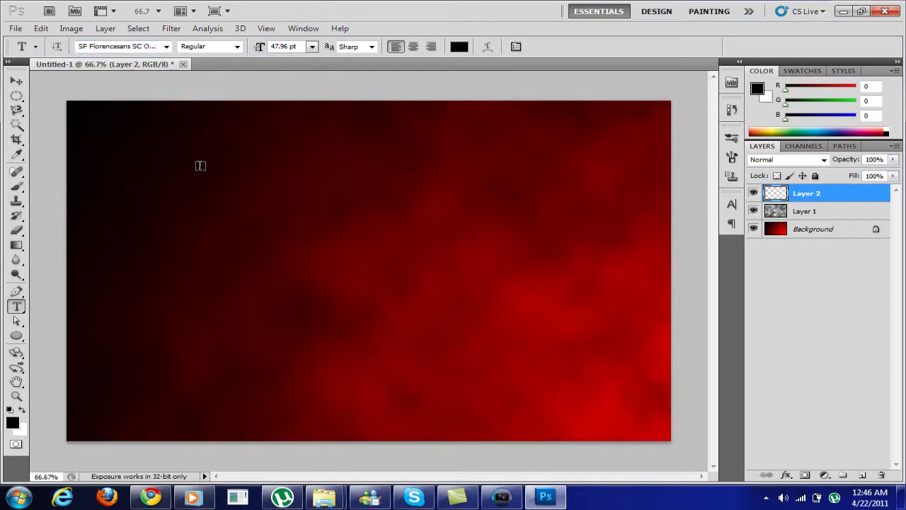
click(201, 168)
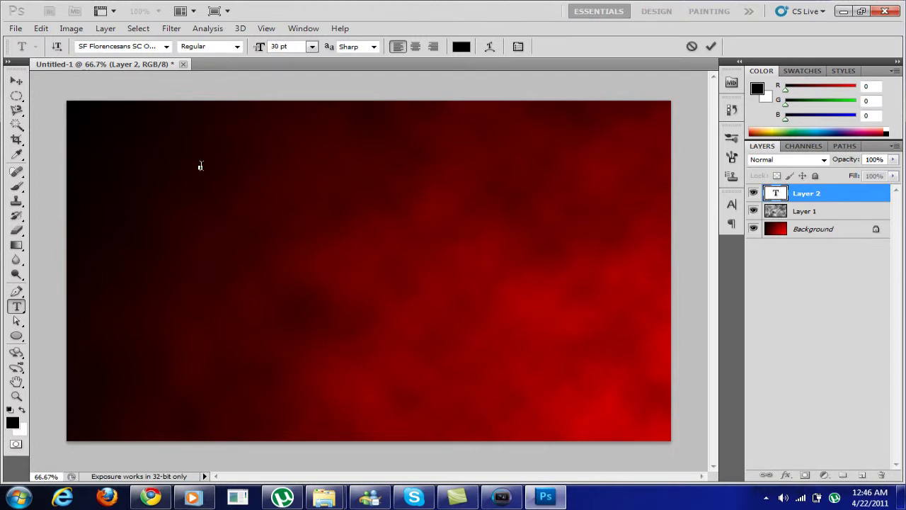
text(WINDOWS 7)
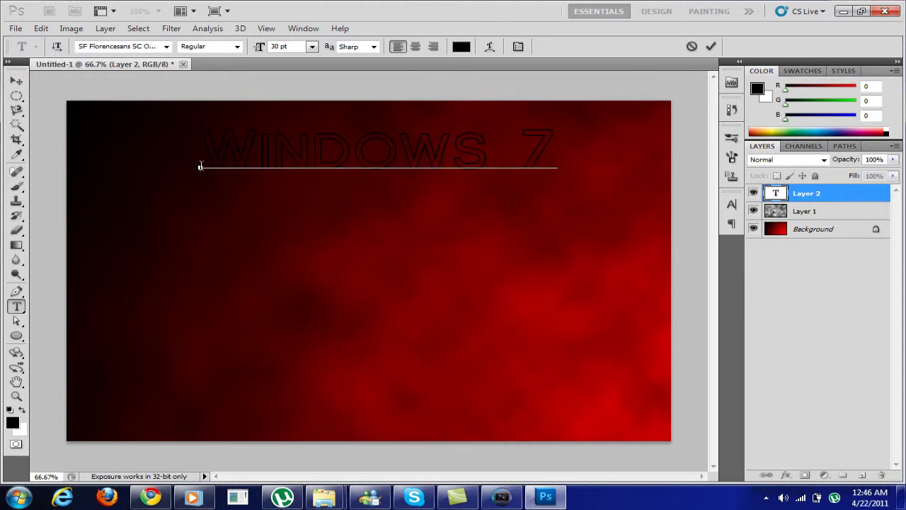
Enlarge the "Windows 7" text to about 122% and shift it slightly left and down to centre it across the canvas
click(17, 83)
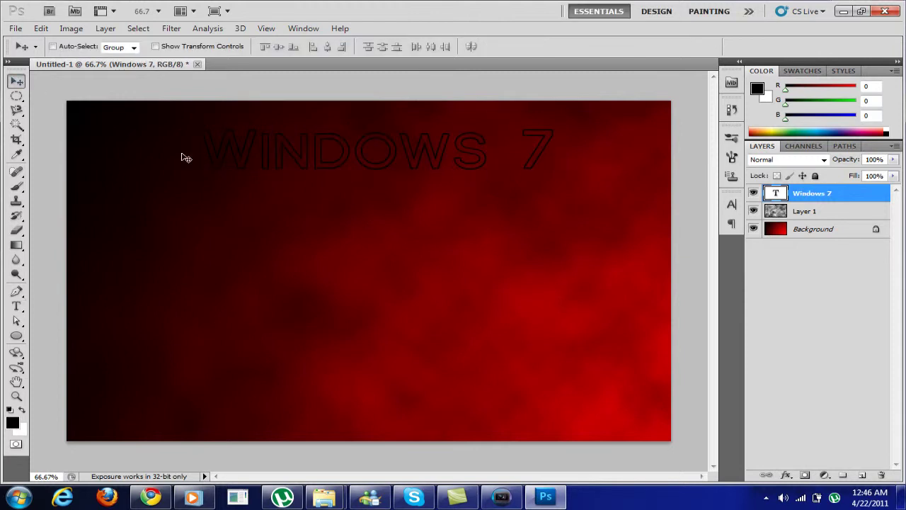
key(ctrl+t)
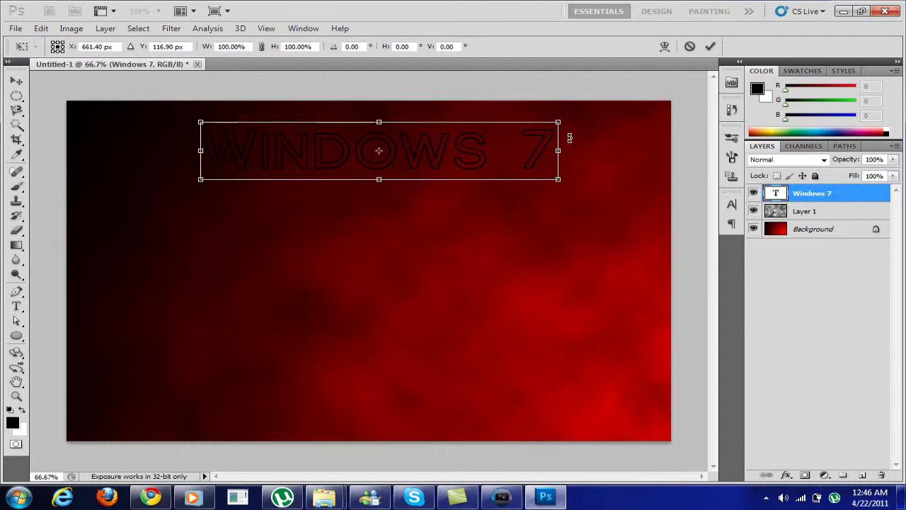
drag(560, 122, 640, 104)
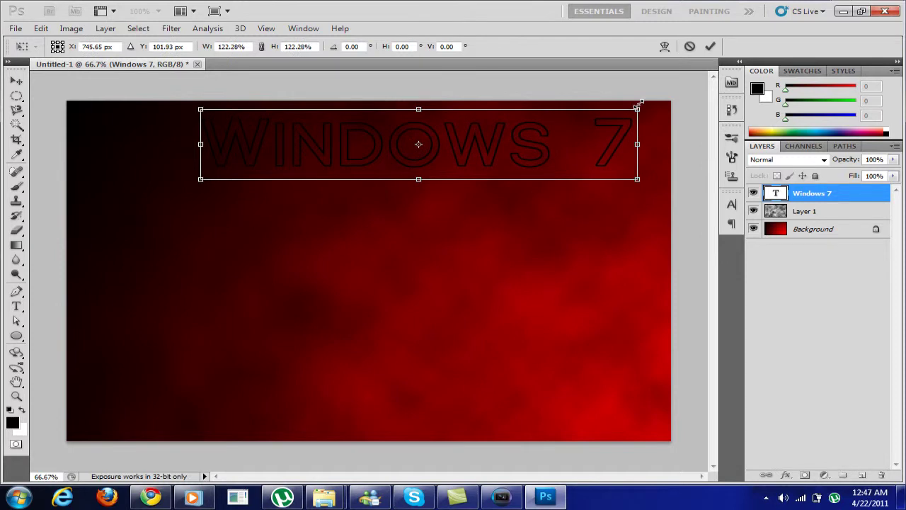
click(710, 46)
drag(457, 148, 423, 162)
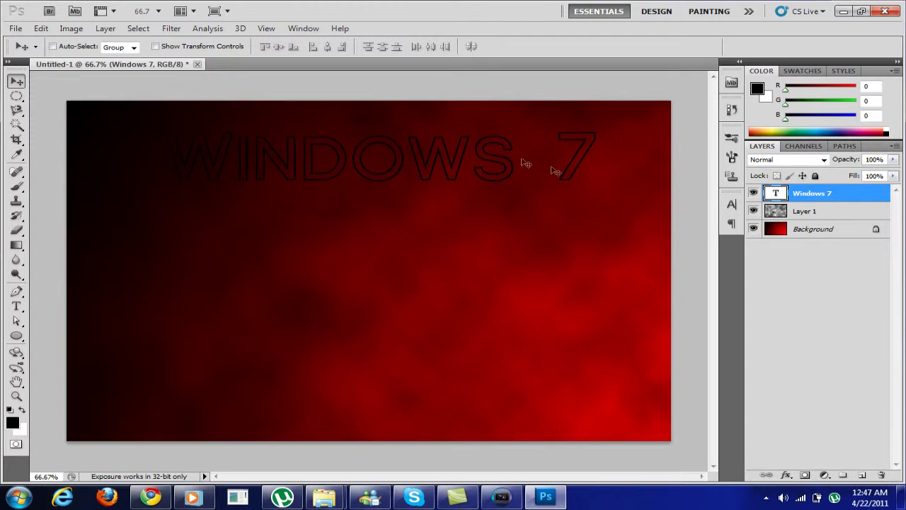
Give the "Windows 7" text layer a linear Gradient Overlay running from black to red
double_click(859, 199)
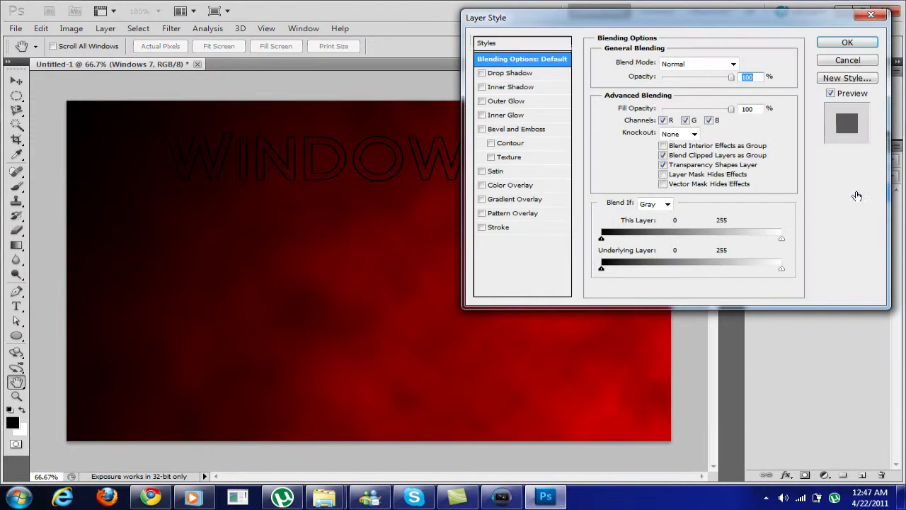
drag(552, 24, 516, 61)
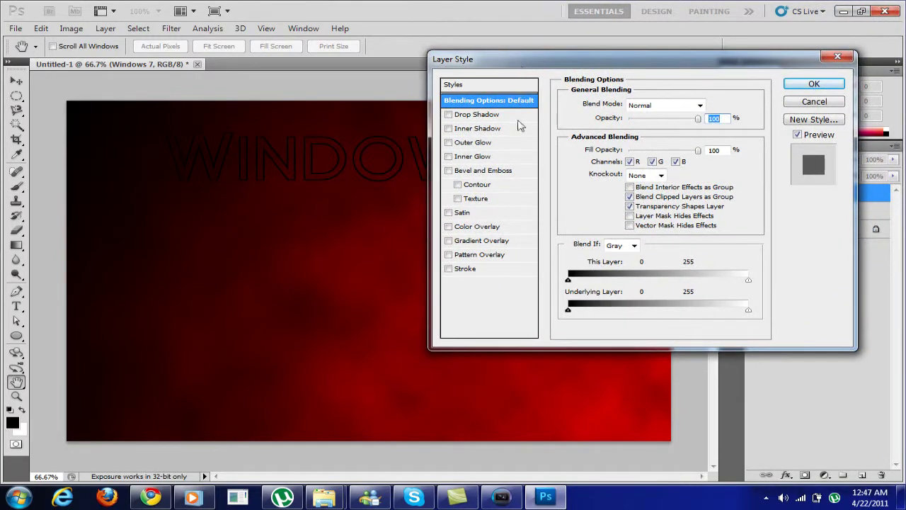
click(486, 241)
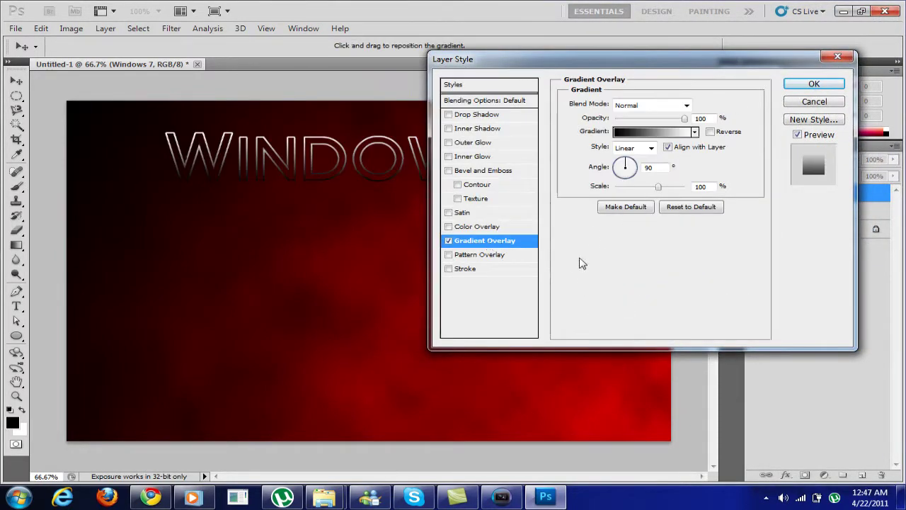
click(636, 135)
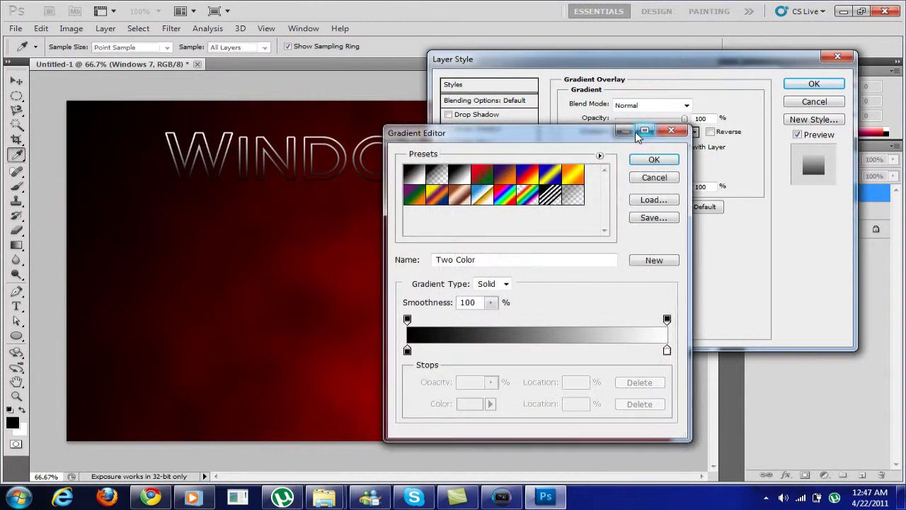
click(418, 178)
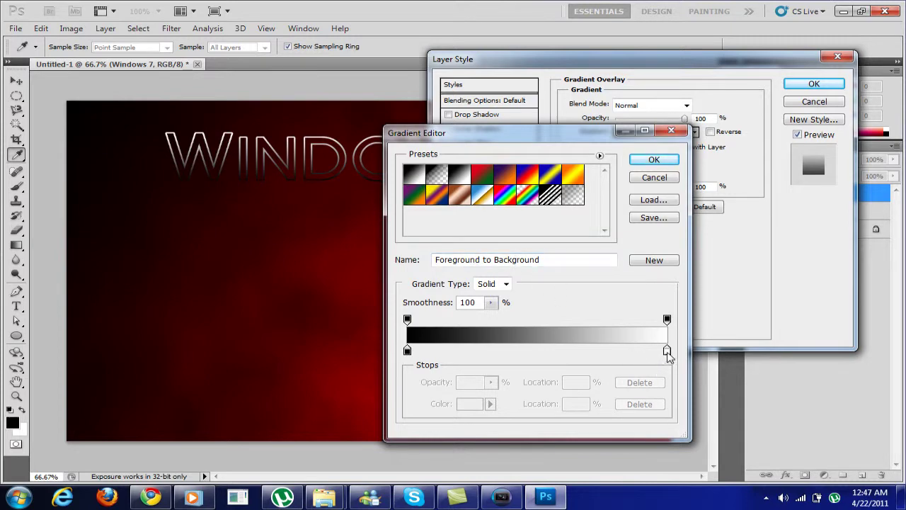
double_click(667, 351)
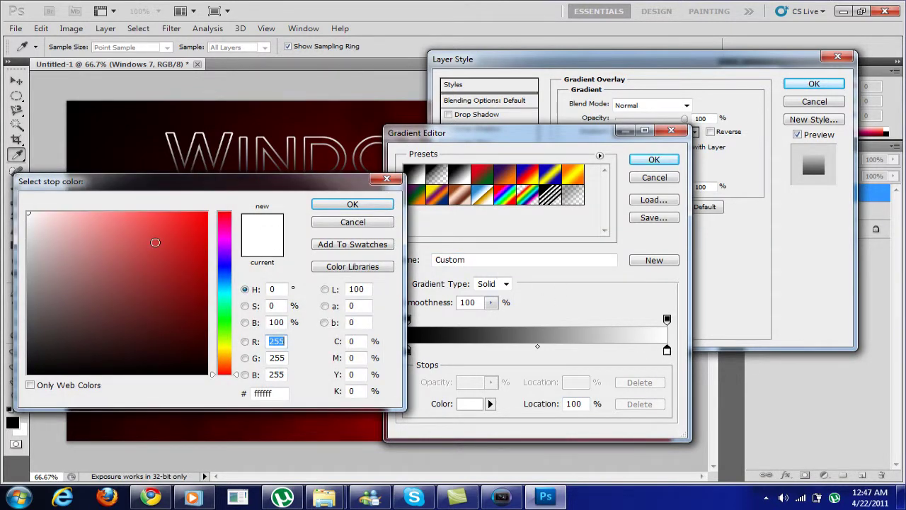
drag(152, 241, 208, 212)
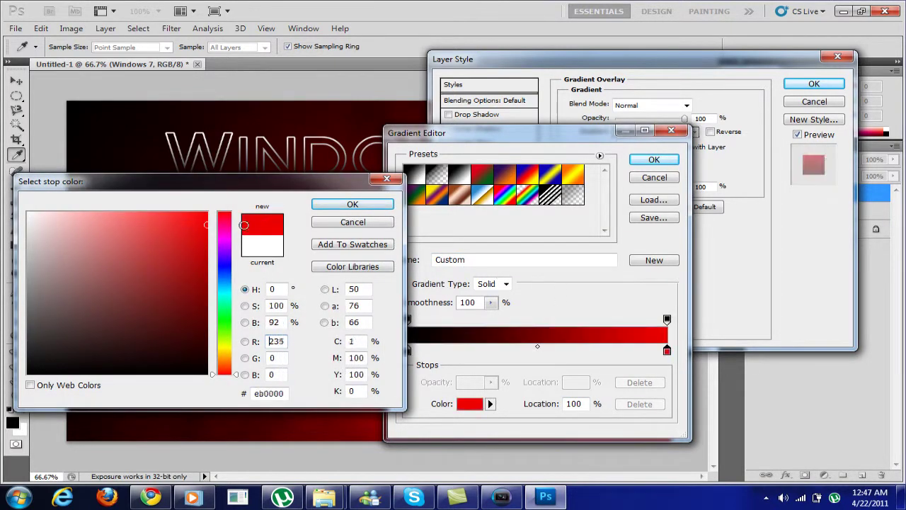
click(330, 206)
click(653, 161)
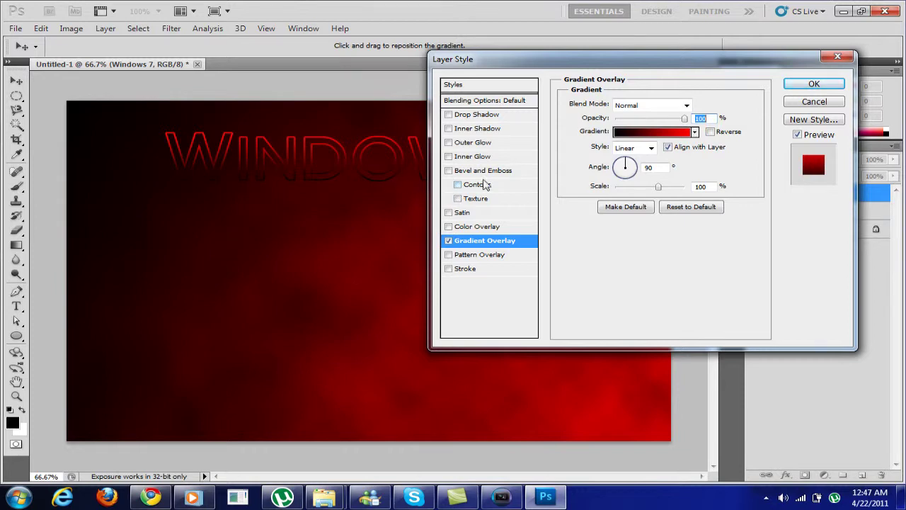
Add a smooth Inner Bevel with size 250 px and soften 16 px to the text, plus a default drop shadow
click(482, 172)
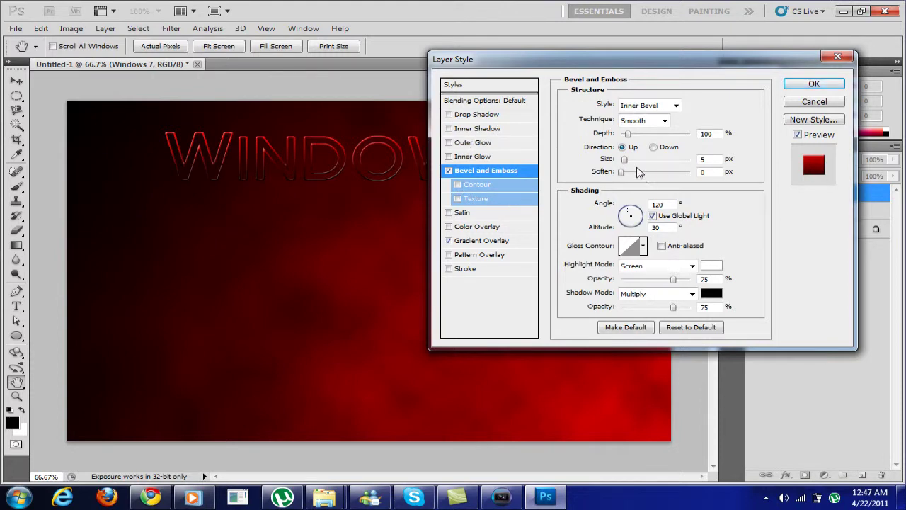
drag(624, 159, 722, 171)
key(Tab)
key(Up)
key(Up)
key(Up)
key(Up)
key(Up)
key(Up)
key(Up)
key(Up)
key(Up)
key(Up)
key(Up)
key(Up)
key(Up)
key(Up)
key(Up)
key(Up)
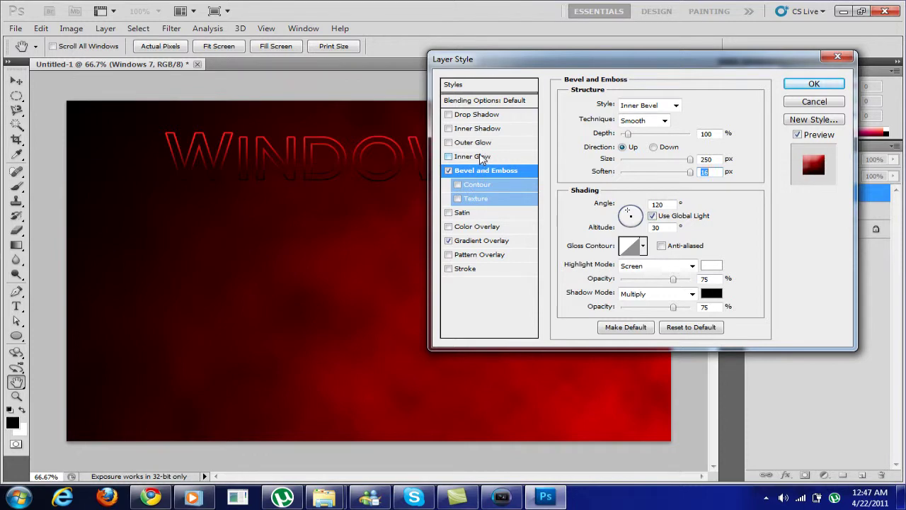
click(477, 115)
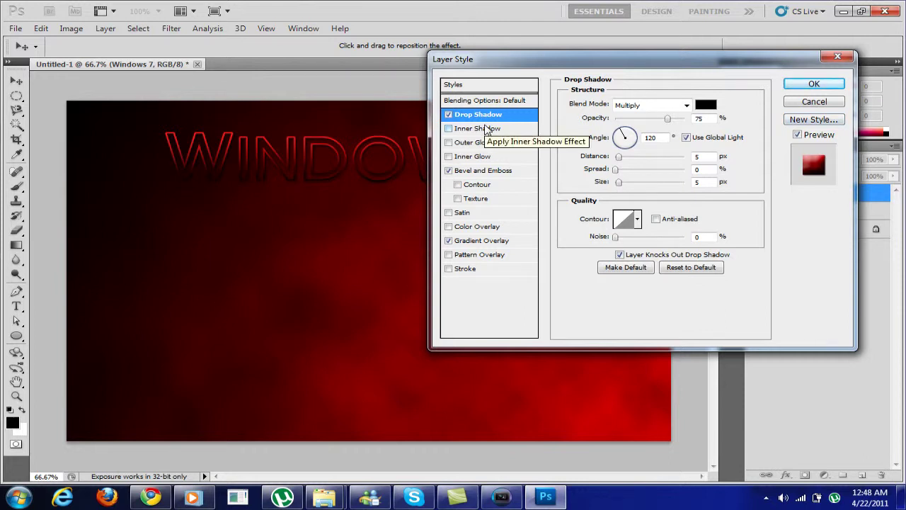
click(788, 85)
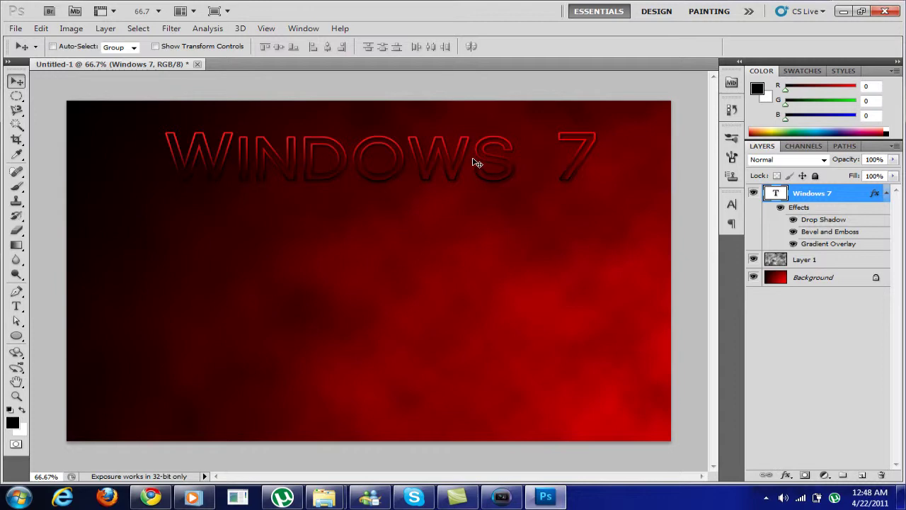
Add a new layer on top and draw a large black, nearly circular ellipse below the "Windows 7" text
click(826, 311)
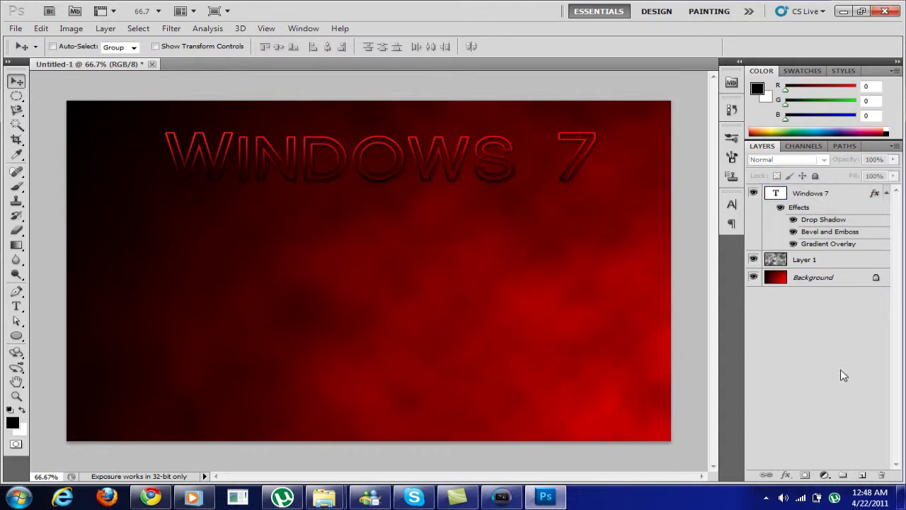
click(862, 475)
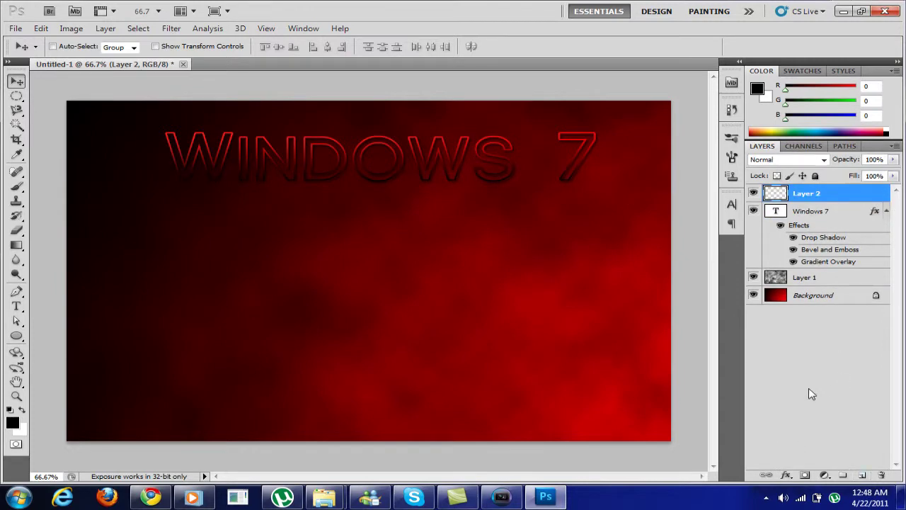
click(20, 339)
click(19, 338)
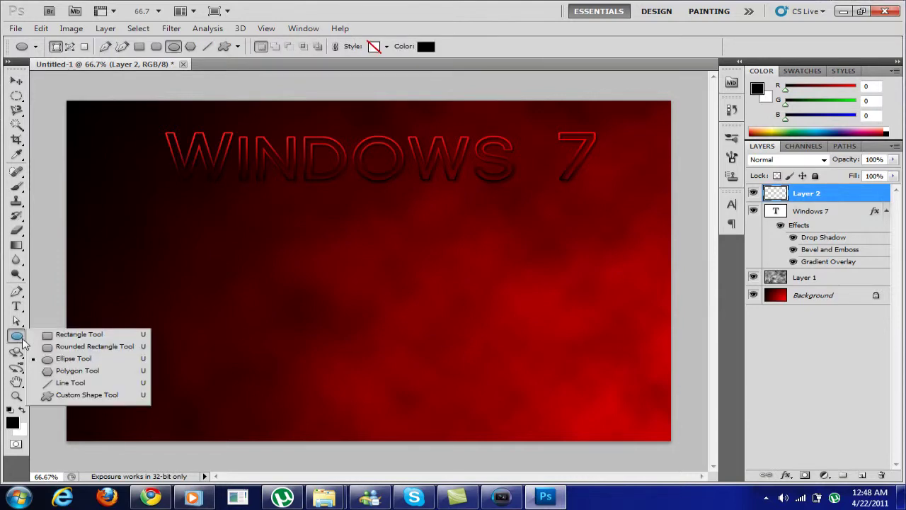
click(65, 359)
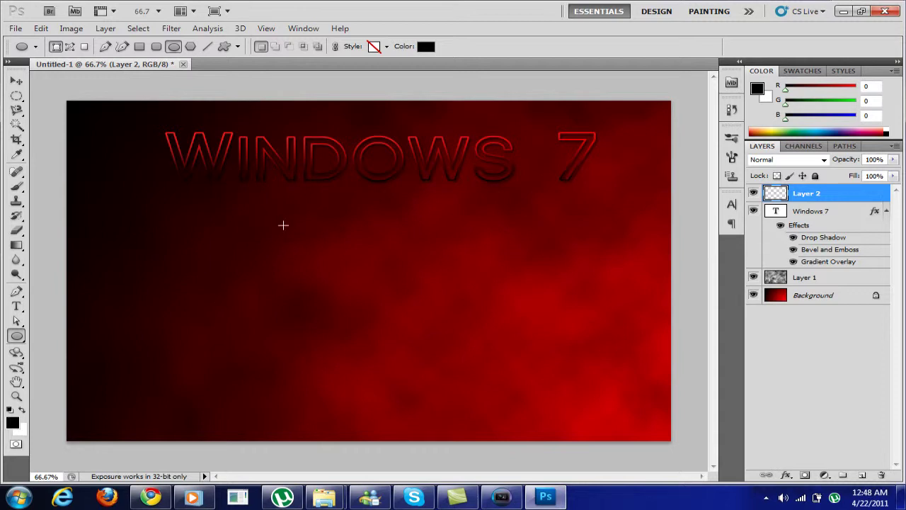
drag(283, 226, 525, 398)
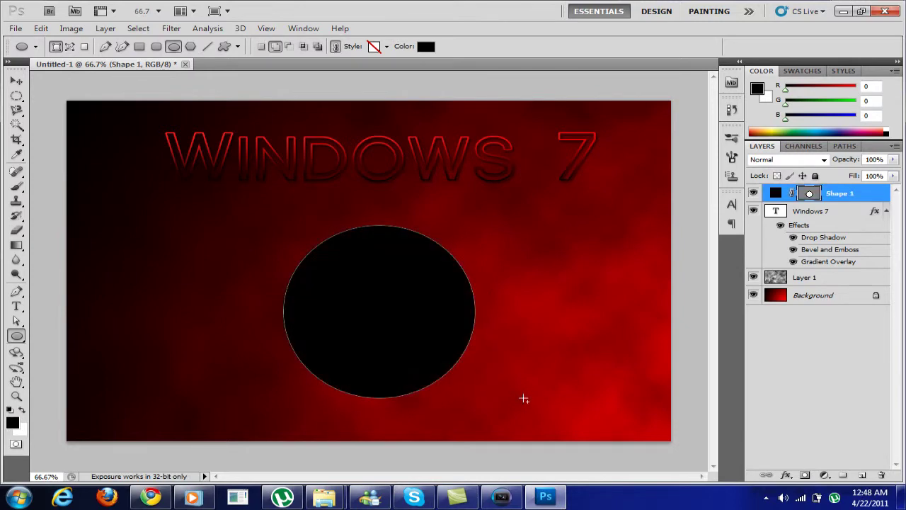
Give the ellipse's shape layer a linear Gradient Overlay from black to red (ff0000) at a 90° angle
click(854, 367)
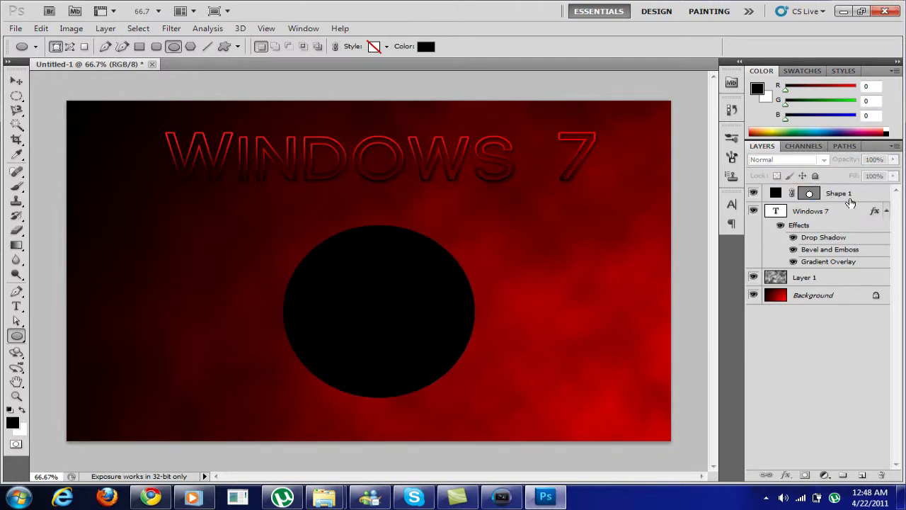
double_click(848, 195)
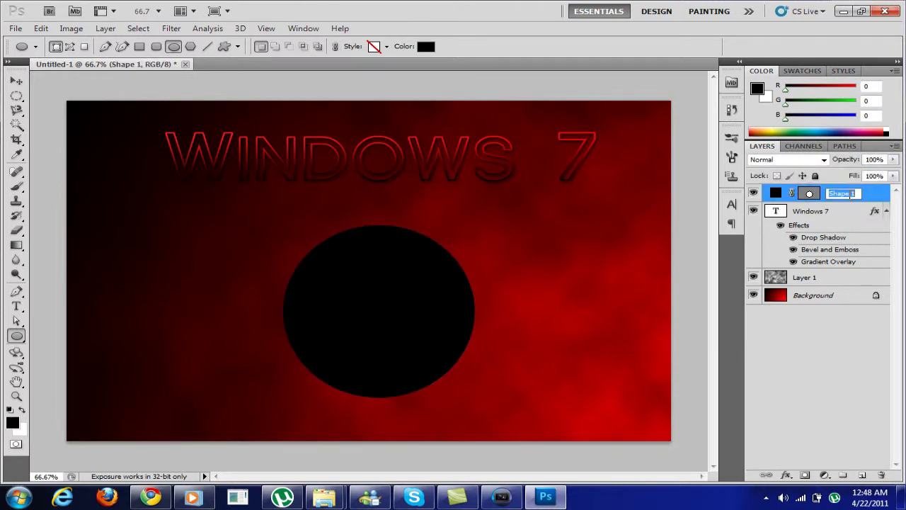
click(881, 199)
double_click(881, 199)
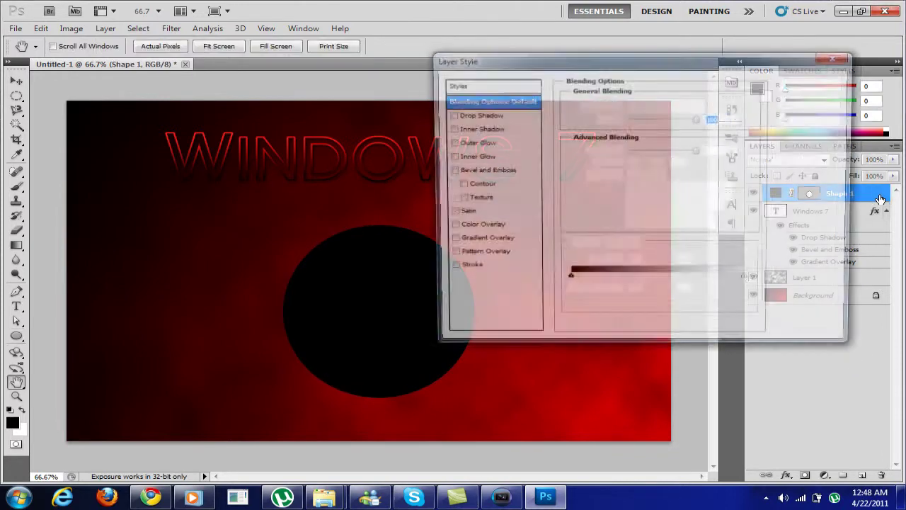
click(485, 244)
click(641, 136)
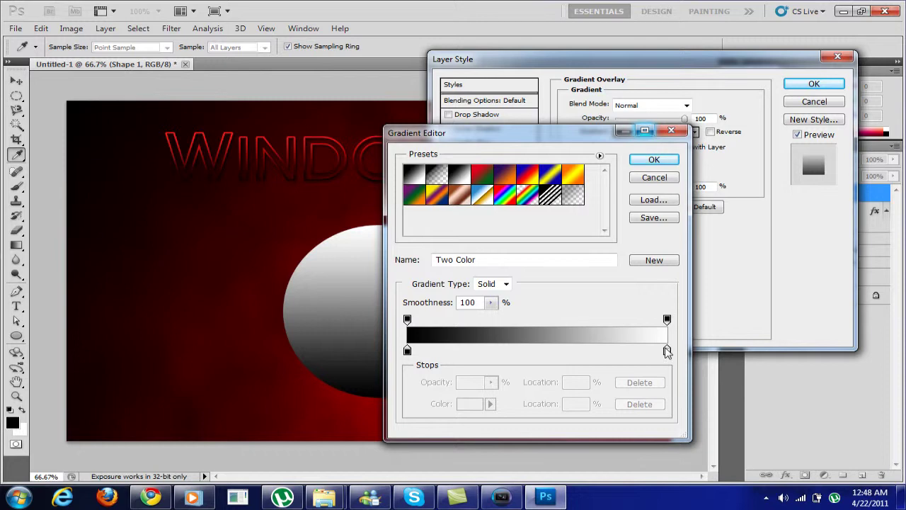
double_click(667, 352)
drag(204, 249, 207, 211)
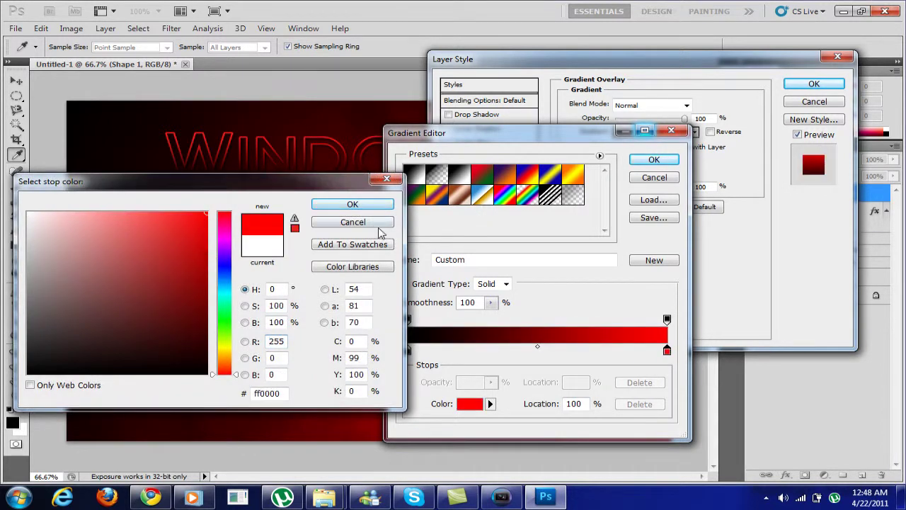
click(352, 204)
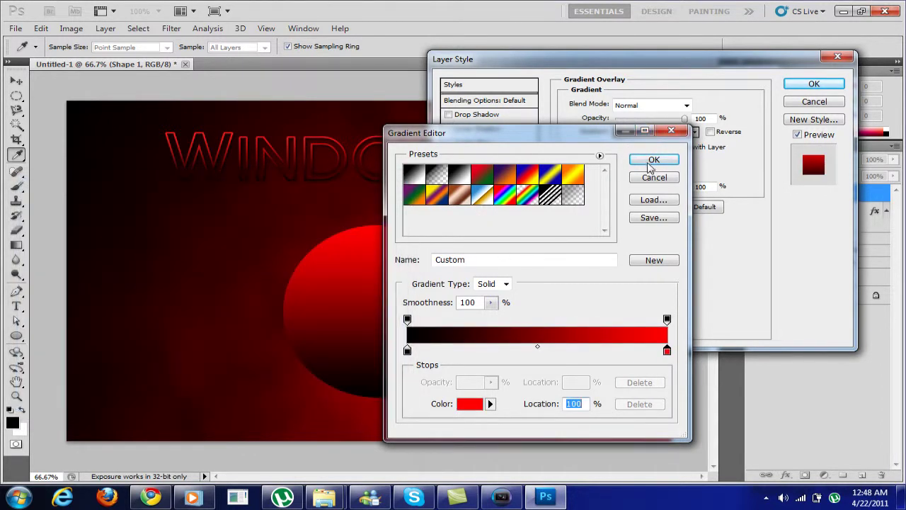
click(652, 161)
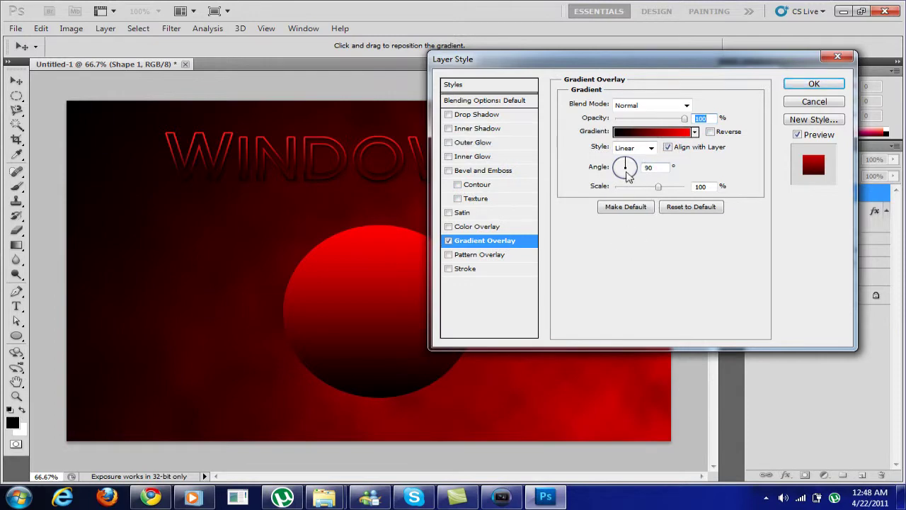
drag(627, 183, 628, 178)
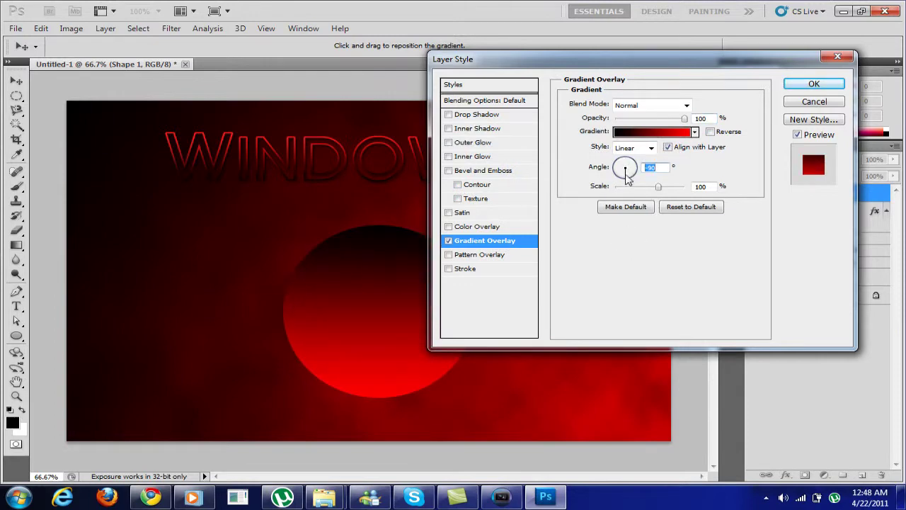
click(625, 162)
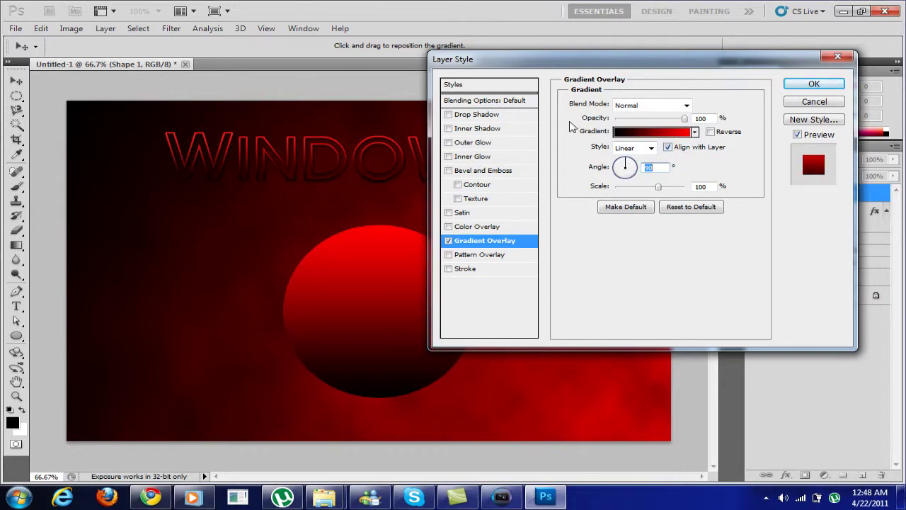
Try the default Bevel and Emboss and Outer Glow effects on the ellipse
click(489, 170)
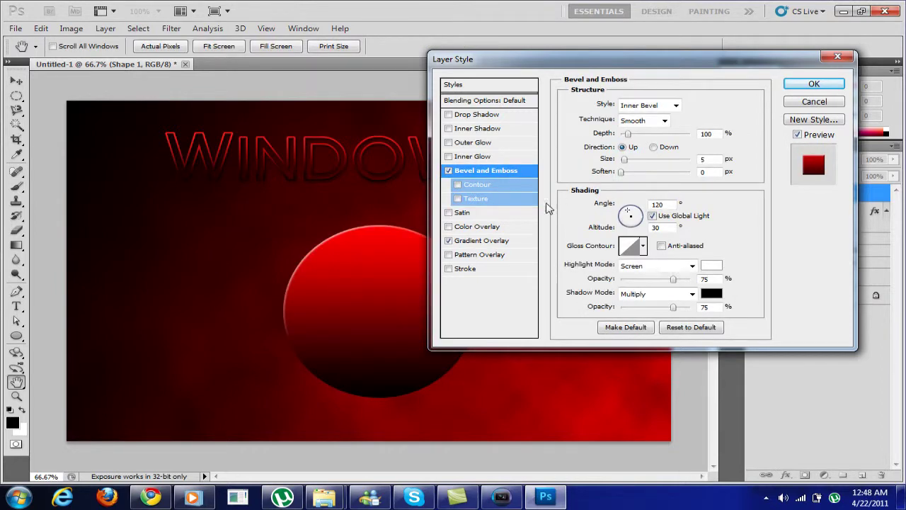
click(448, 170)
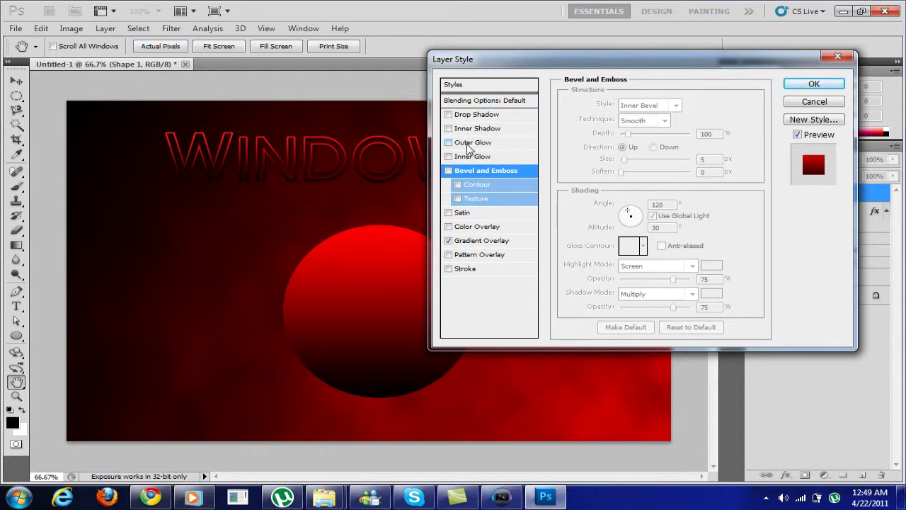
click(467, 144)
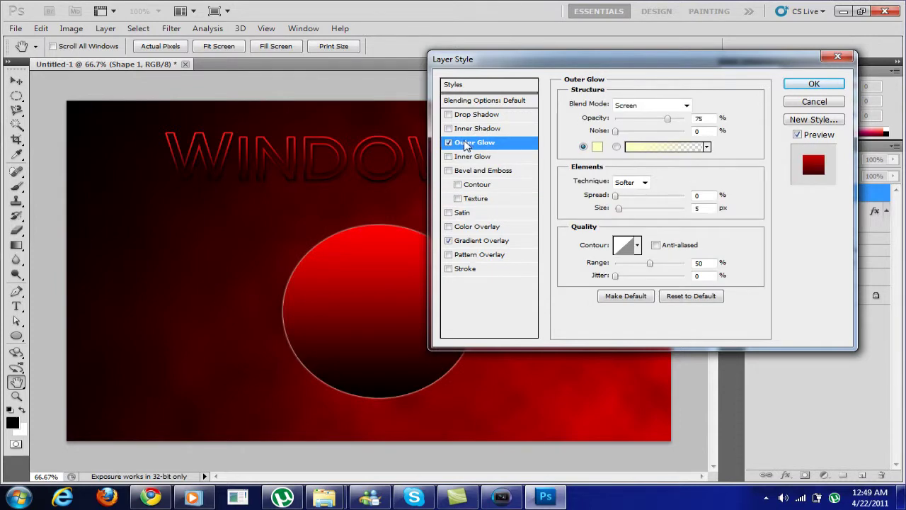
click(453, 144)
Add a 6 px black outside Stroke to the ellipse
click(457, 272)
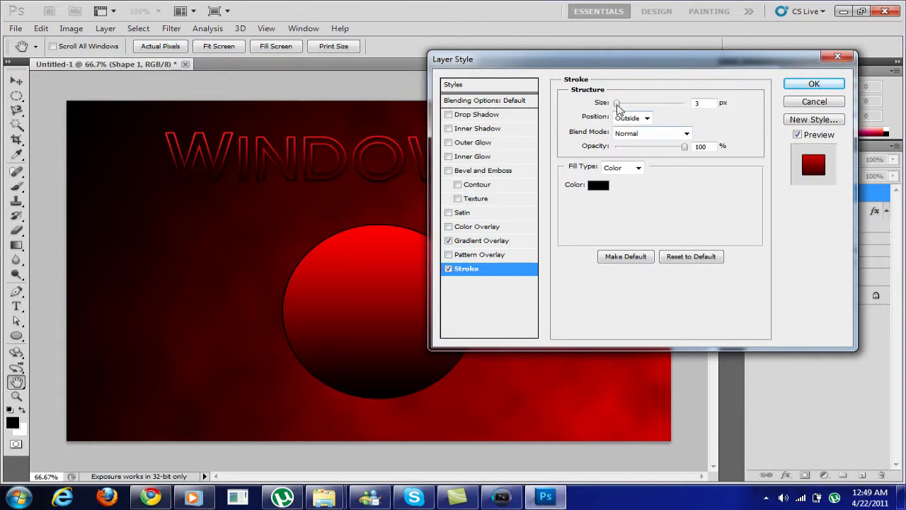
drag(617, 103, 620, 104)
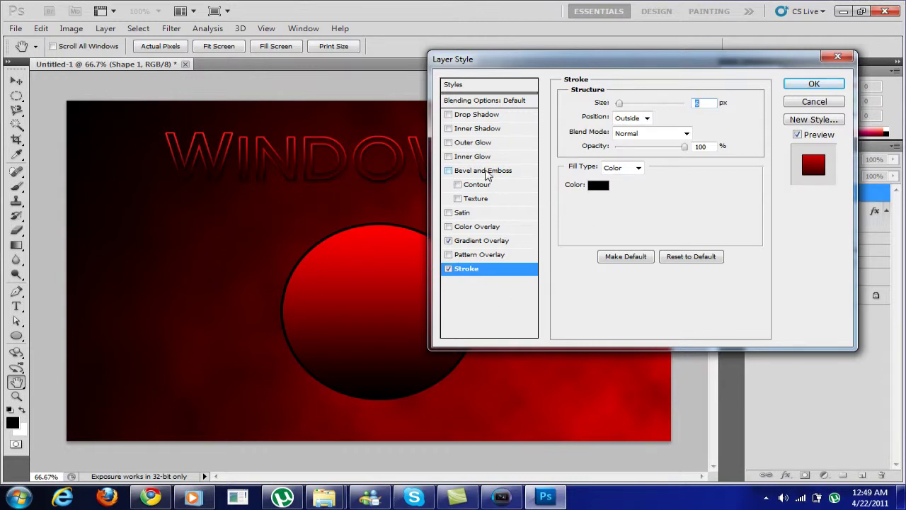
Try Bevel and Emboss with its size taken to 0 px, and a default drop shadow, on the ellipse
click(488, 172)
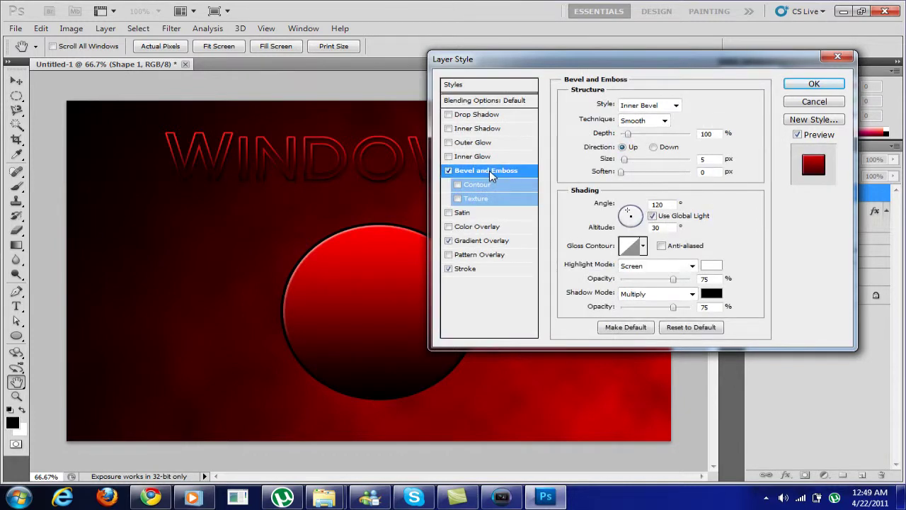
mouse_move(626, 166)
mouse_down()
mouse_move(698, 157)
mouse_move(623, 160)
mouse_up()
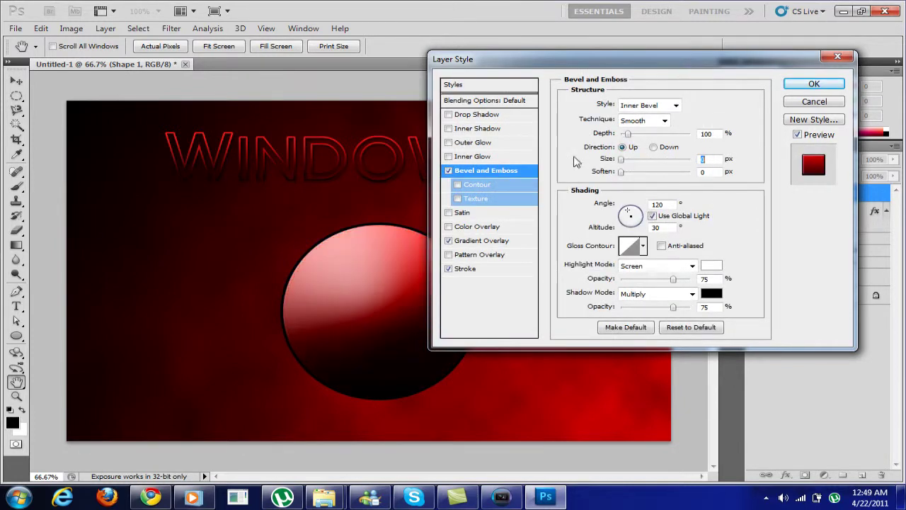
click(449, 171)
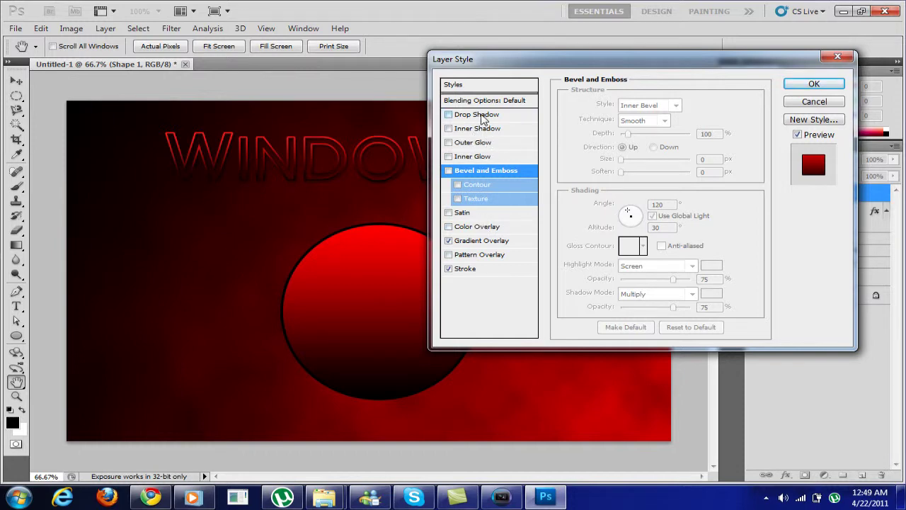
click(480, 115)
key(space)
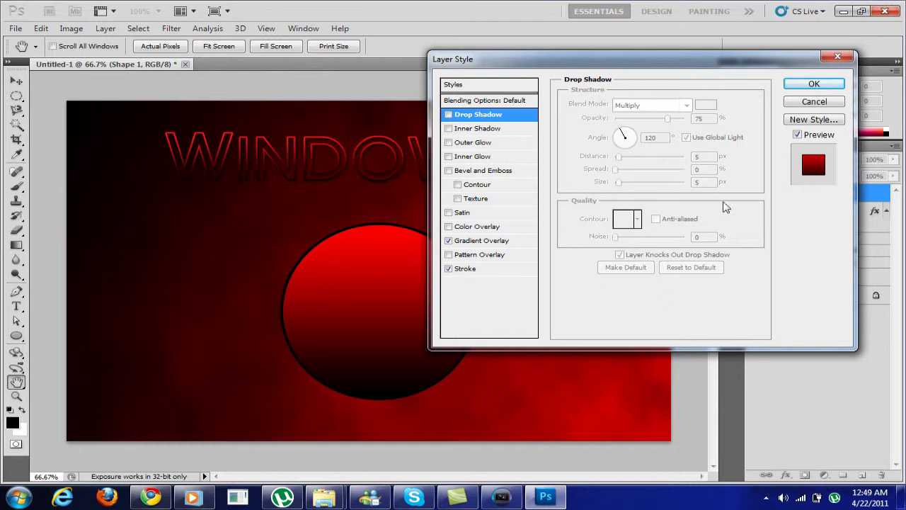
Confirm the ellipse's layer style and add a black 30 pt text layer reading "7" on the ellipse
click(815, 85)
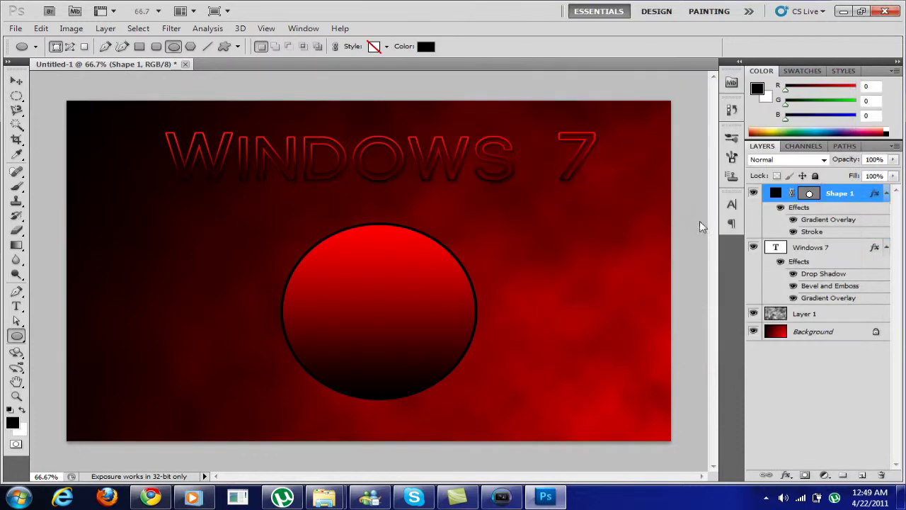
click(804, 384)
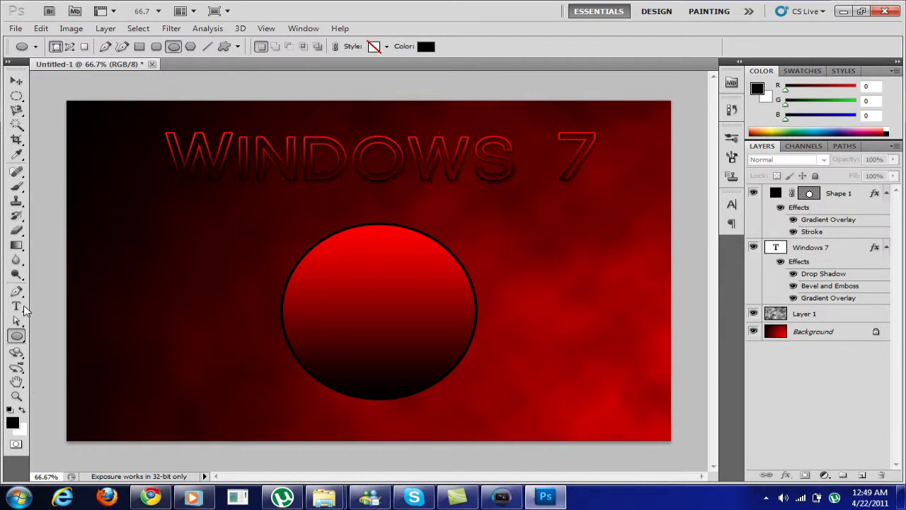
click(19, 307)
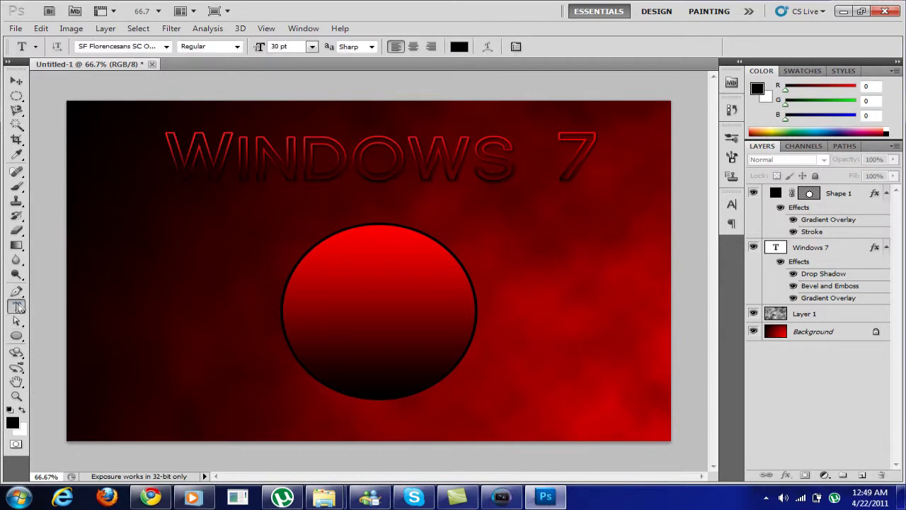
click(332, 310)
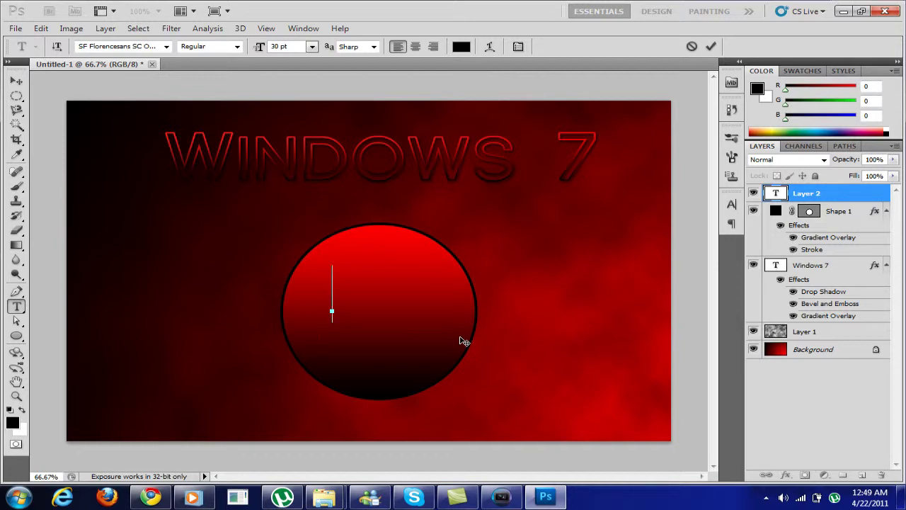
text(7)
click(16, 81)
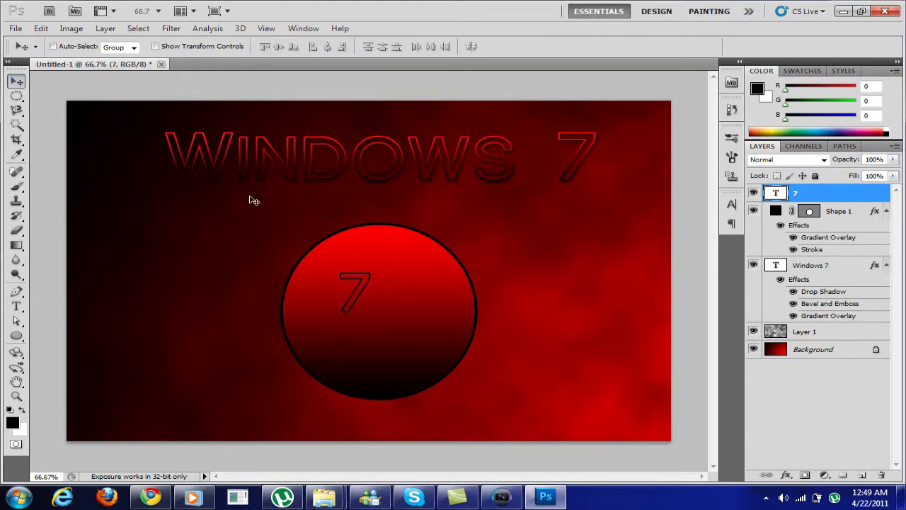
Scale the "7" text proportionally to about 170% and move it to the centre of the ellipse
key(ctrl+t)
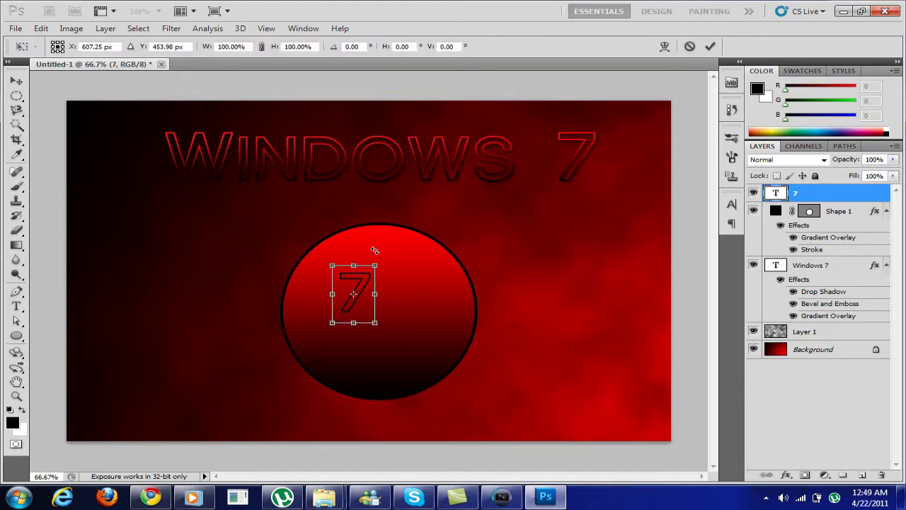
drag(379, 261, 428, 236)
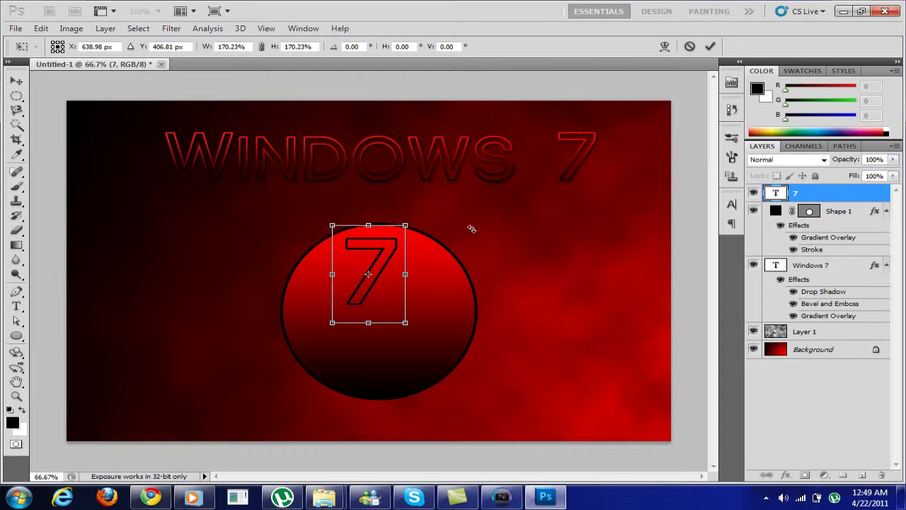
click(710, 46)
drag(358, 281, 370, 318)
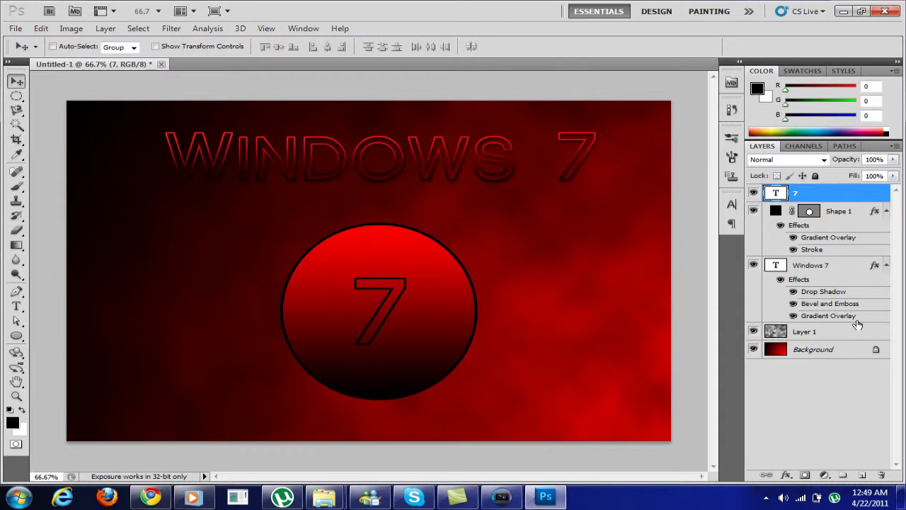
click(853, 412)
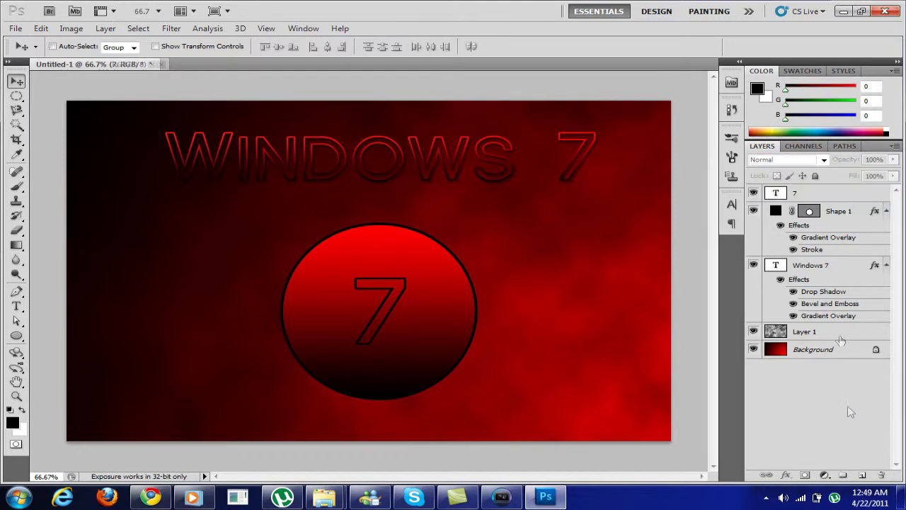
Give the "7" text layer a linear Gradient Overlay from black to red (ff0000) at a 90° angle
double_click(829, 196)
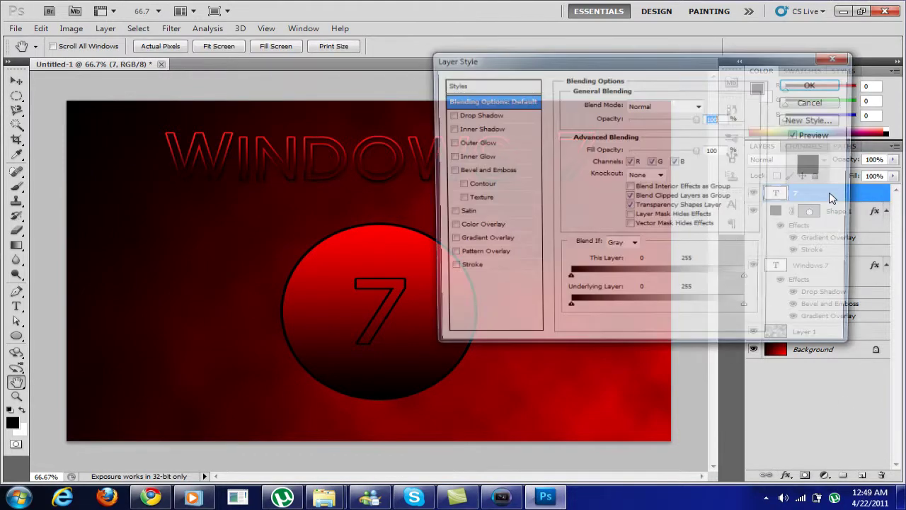
click(479, 242)
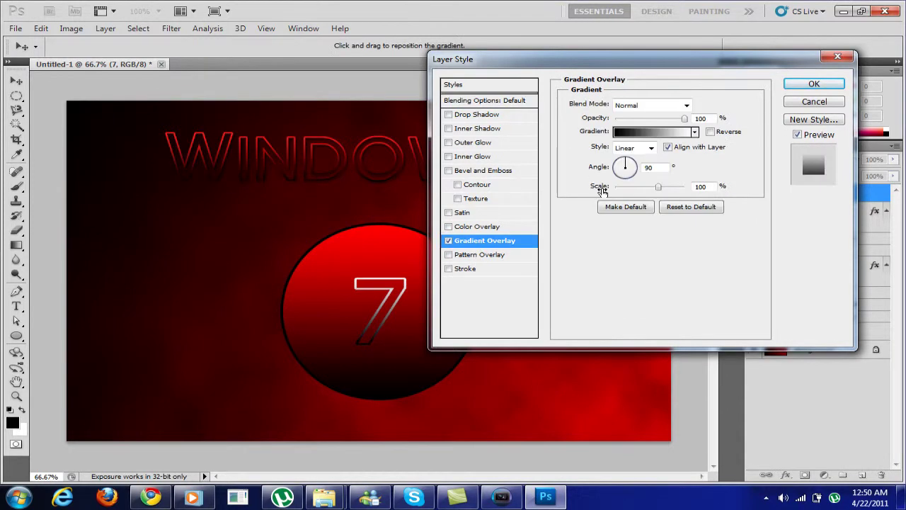
click(659, 131)
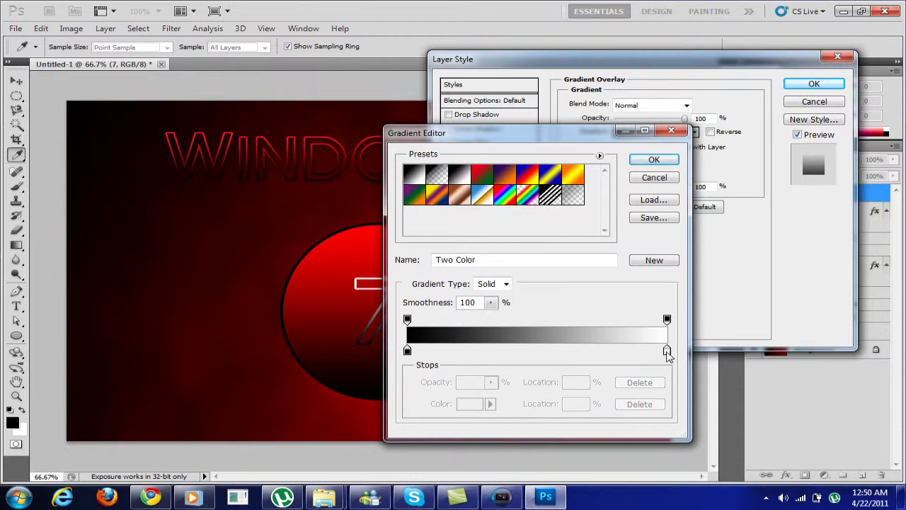
click(667, 351)
double_click(667, 352)
click(206, 213)
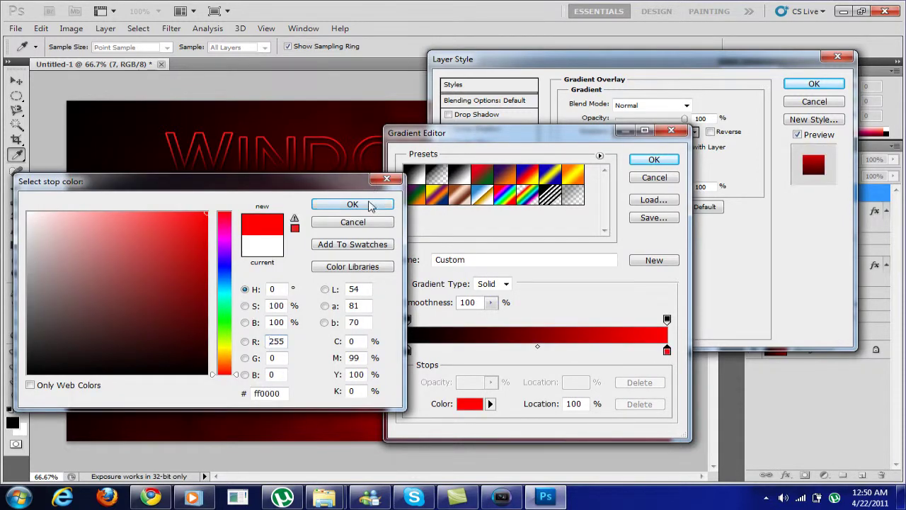
click(368, 203)
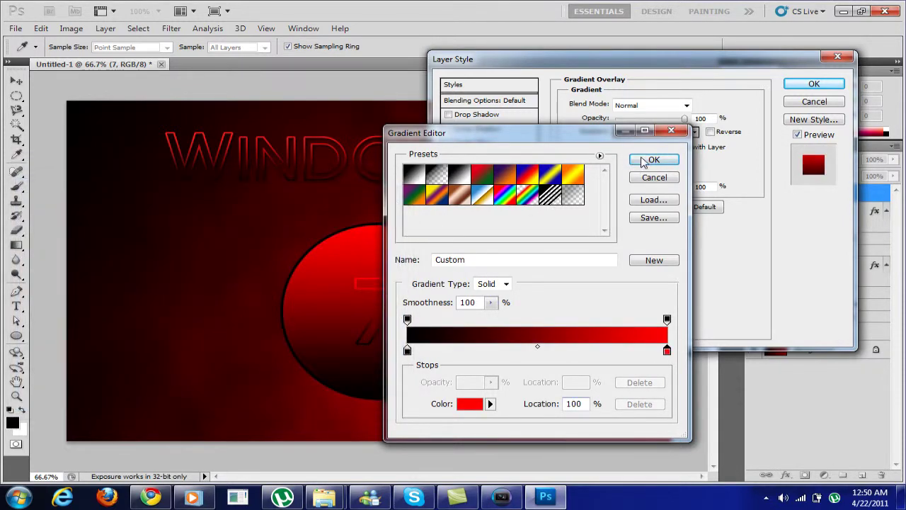
click(655, 159)
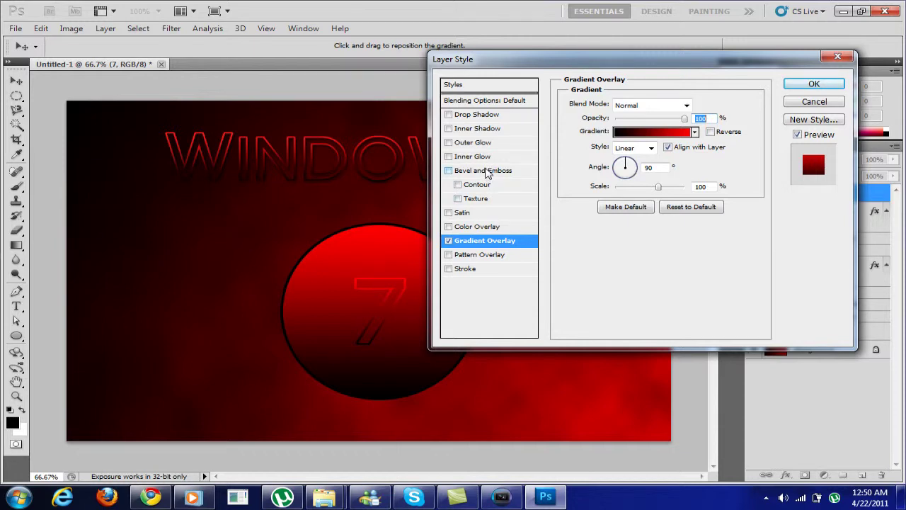
Add an Inner Bevel with a size of 250 px and maximum softening, plus a default Drop Shadow, to the "7" layer
click(487, 171)
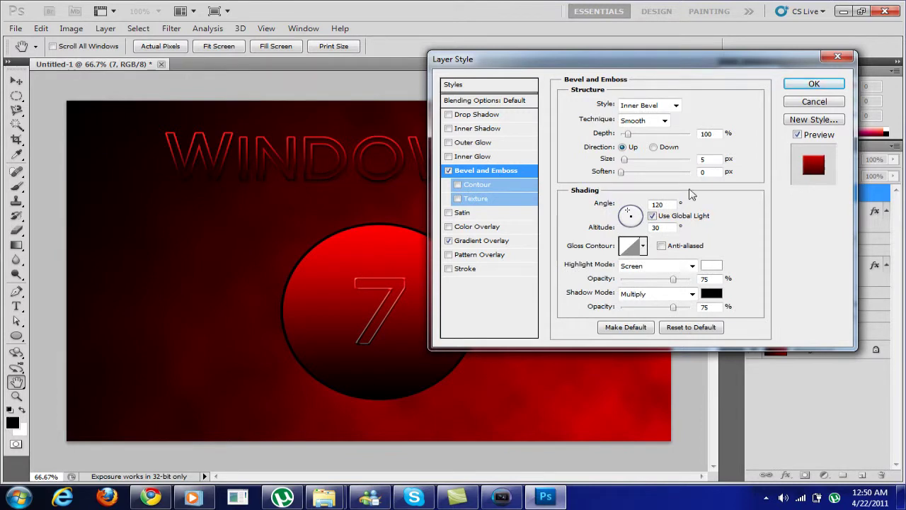
drag(625, 159, 691, 159)
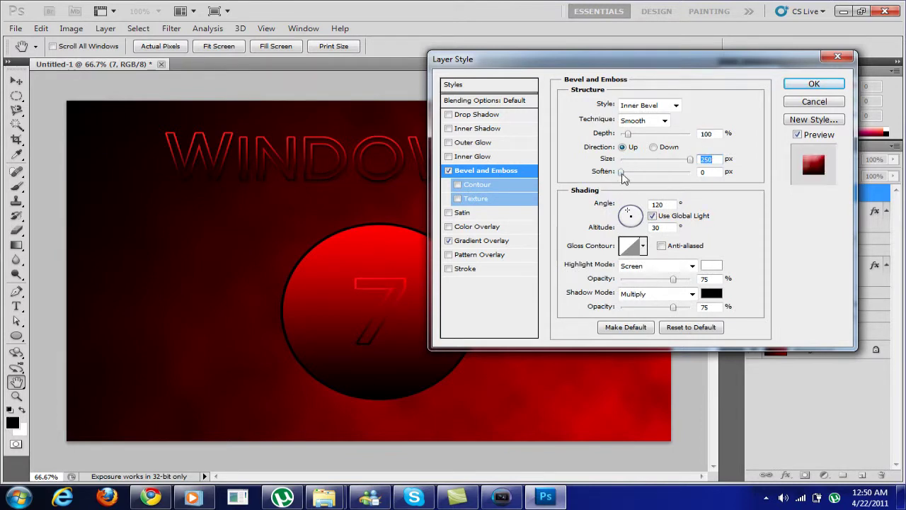
drag(621, 173, 691, 172)
click(483, 115)
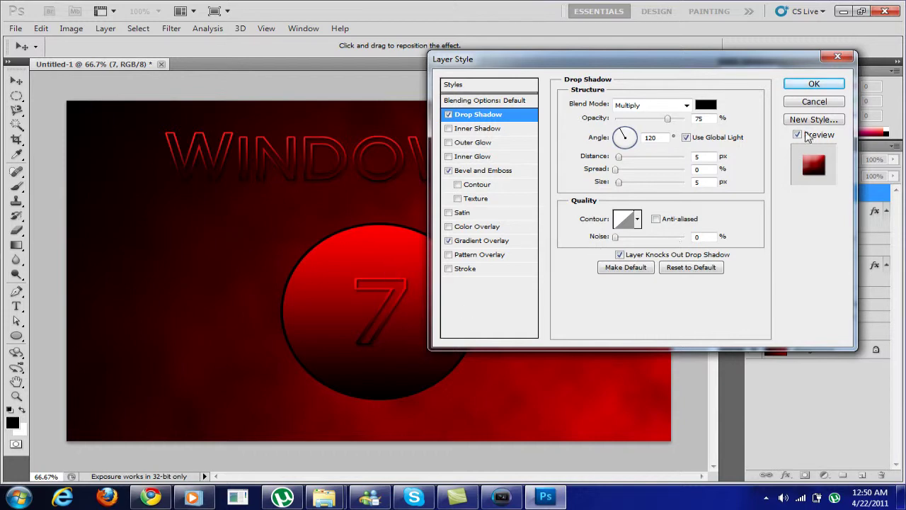
click(813, 84)
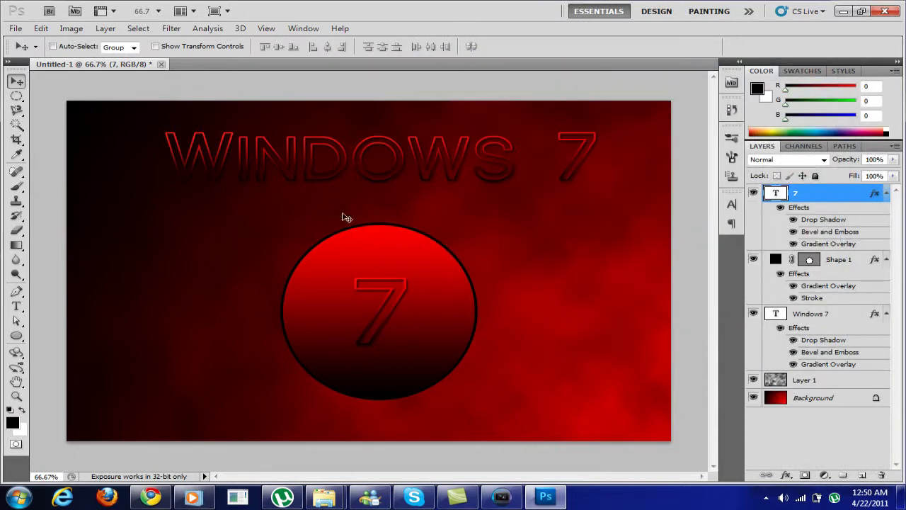
click(847, 444)
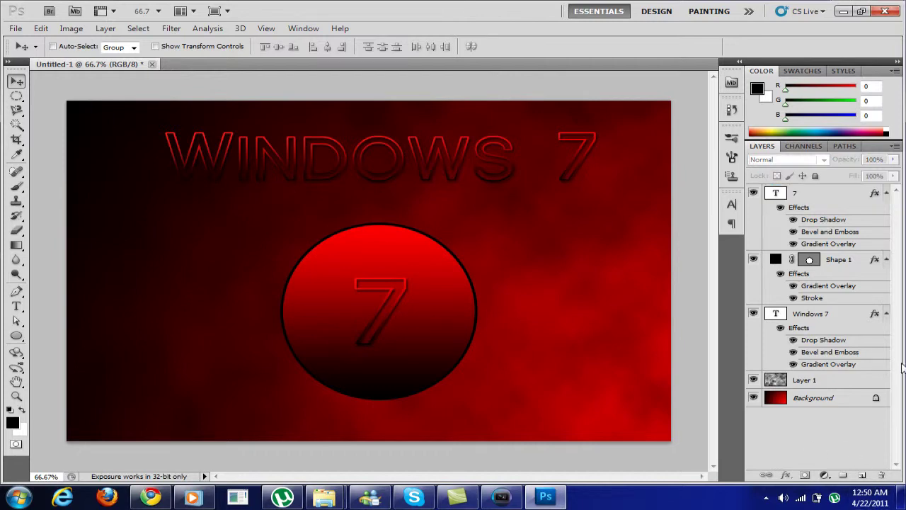
Collapse the effects lists of the Windows 7, Shape 1 and 7 layers
click(886, 314)
click(886, 260)
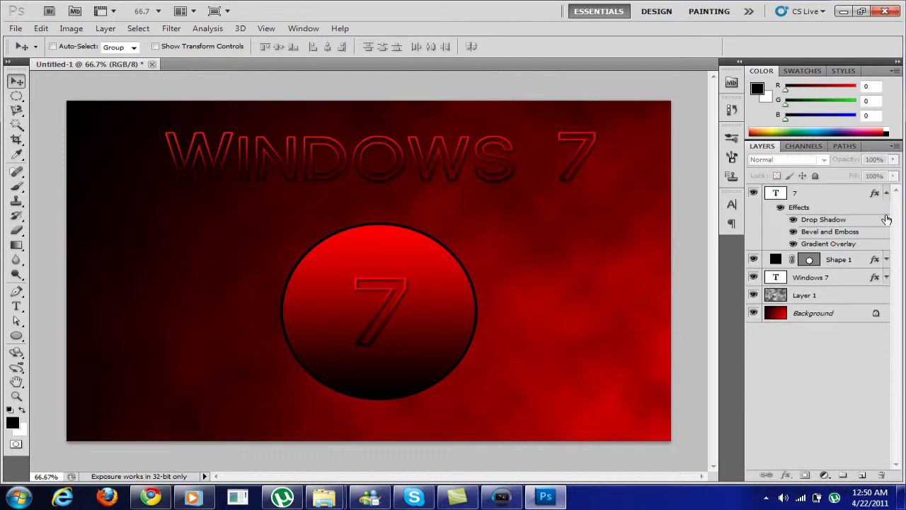
click(887, 194)
Look at the blue Windows 7 wallpaper on the desktop for comparison and return to Photoshop
click(844, 12)
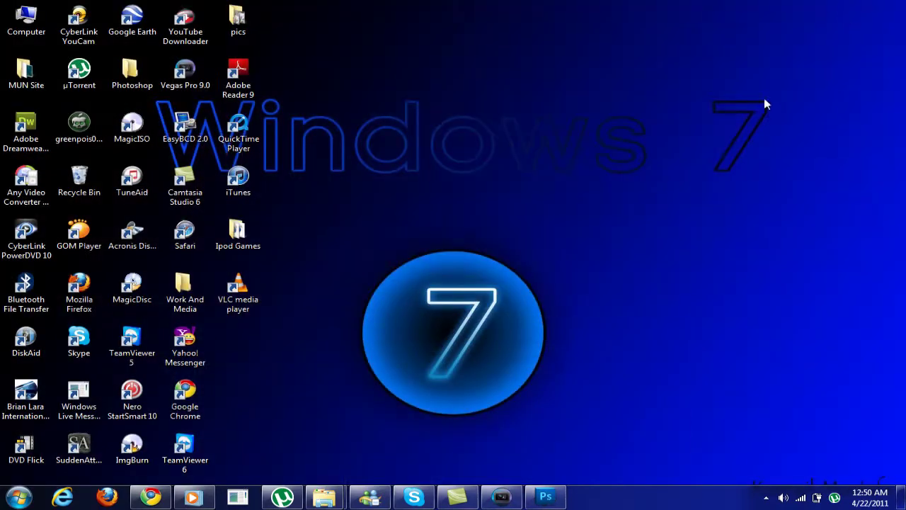
drag(779, 51, 624, 206)
click(546, 497)
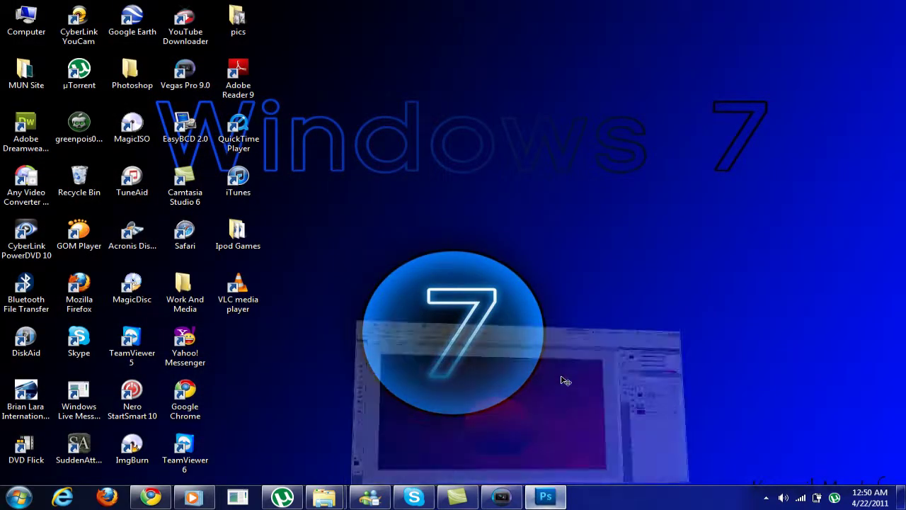